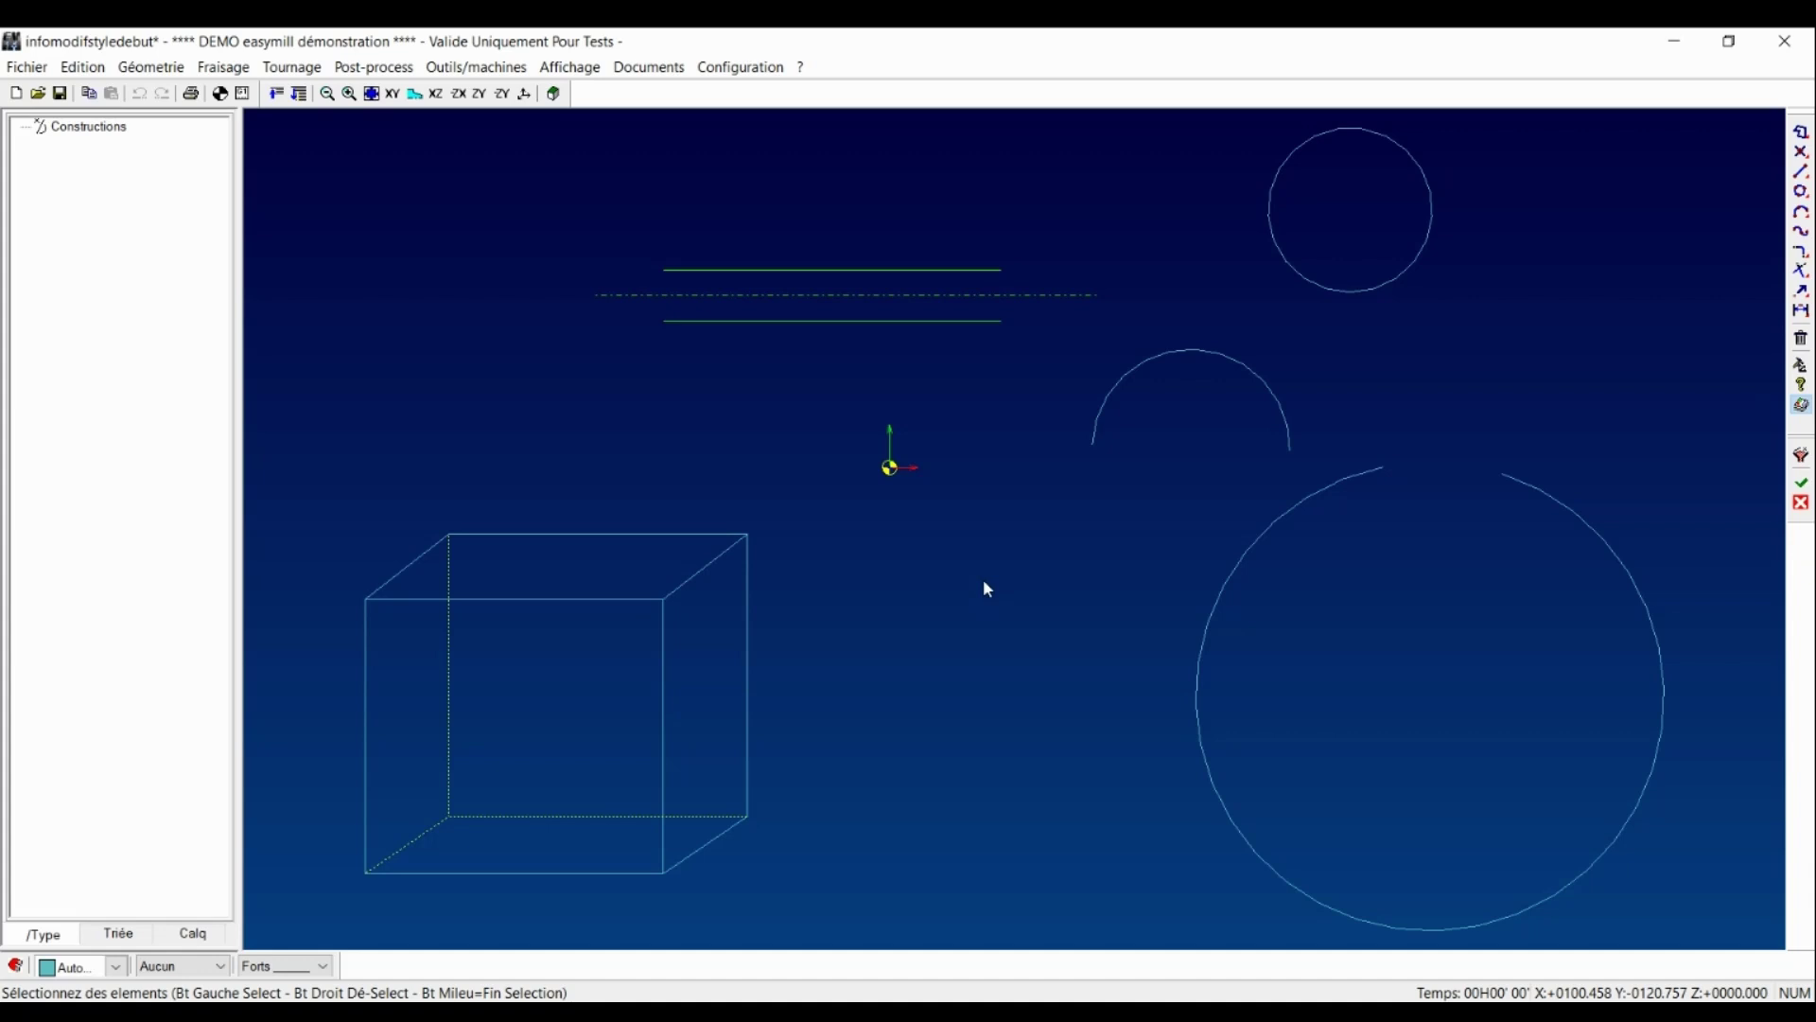
left_click(985, 540)
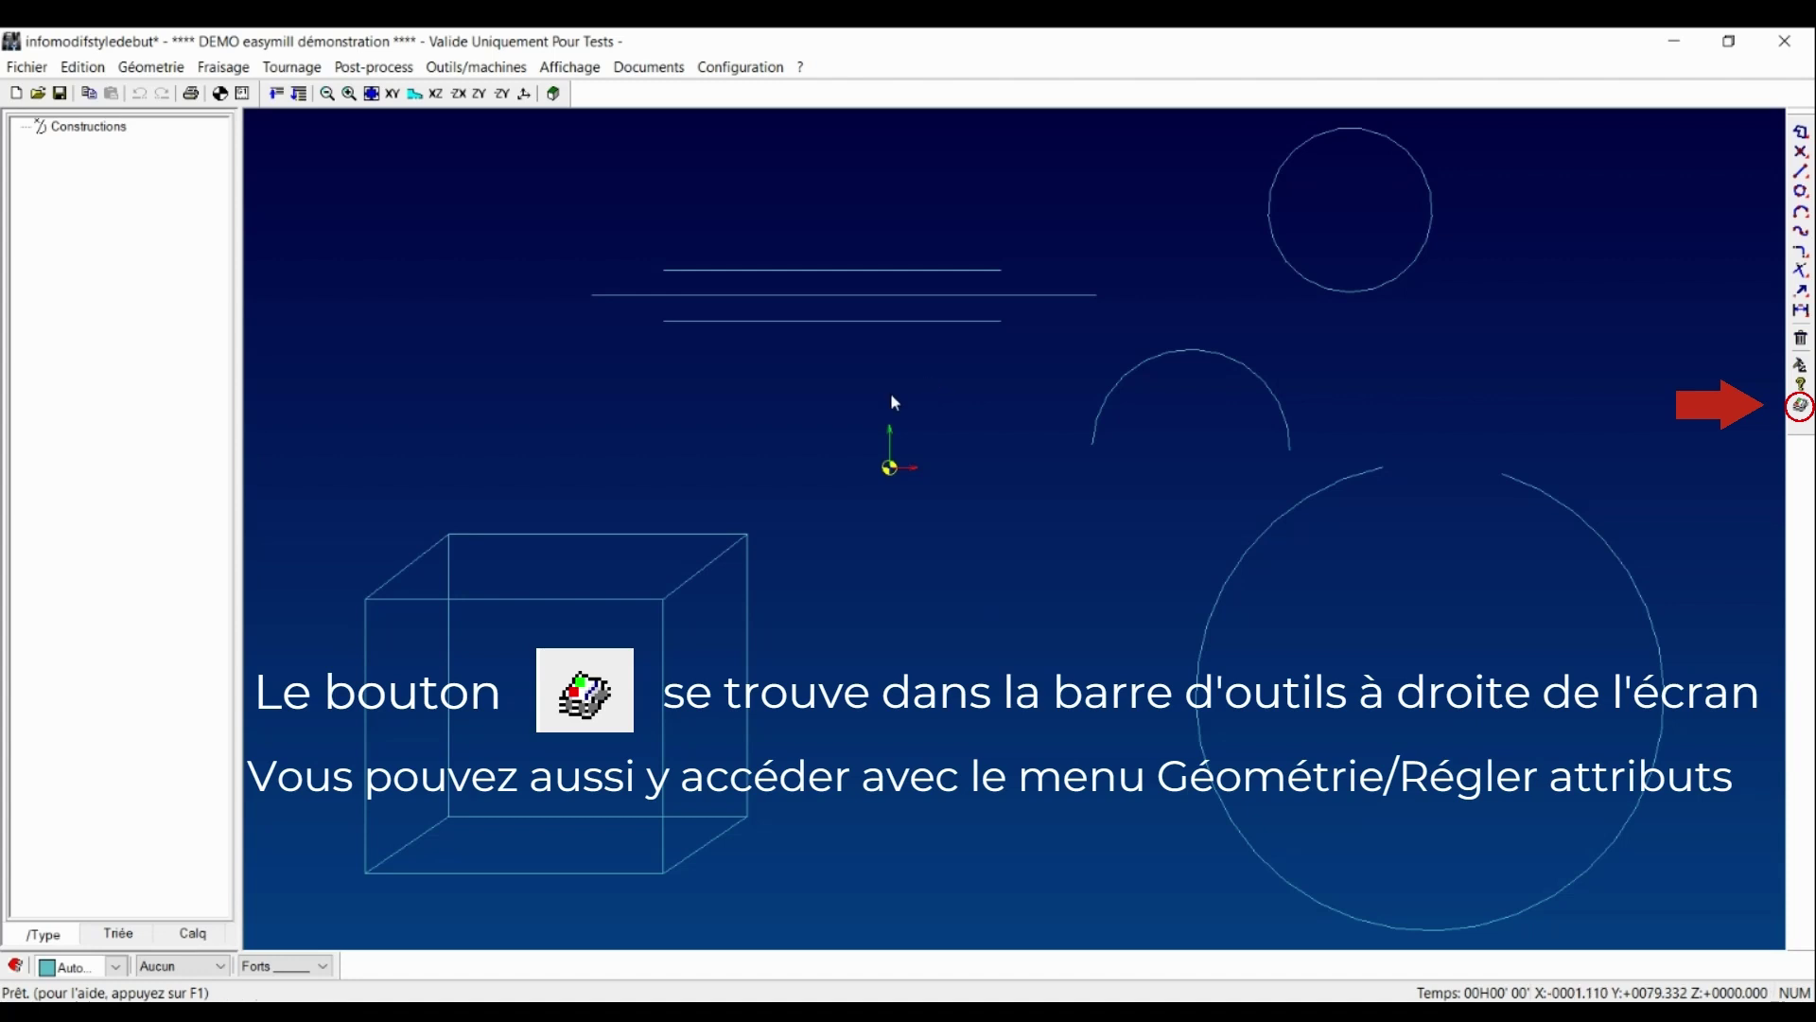
Open the attribute settings for the long middle line of the three horizontal lines.
left_click(152, 67)
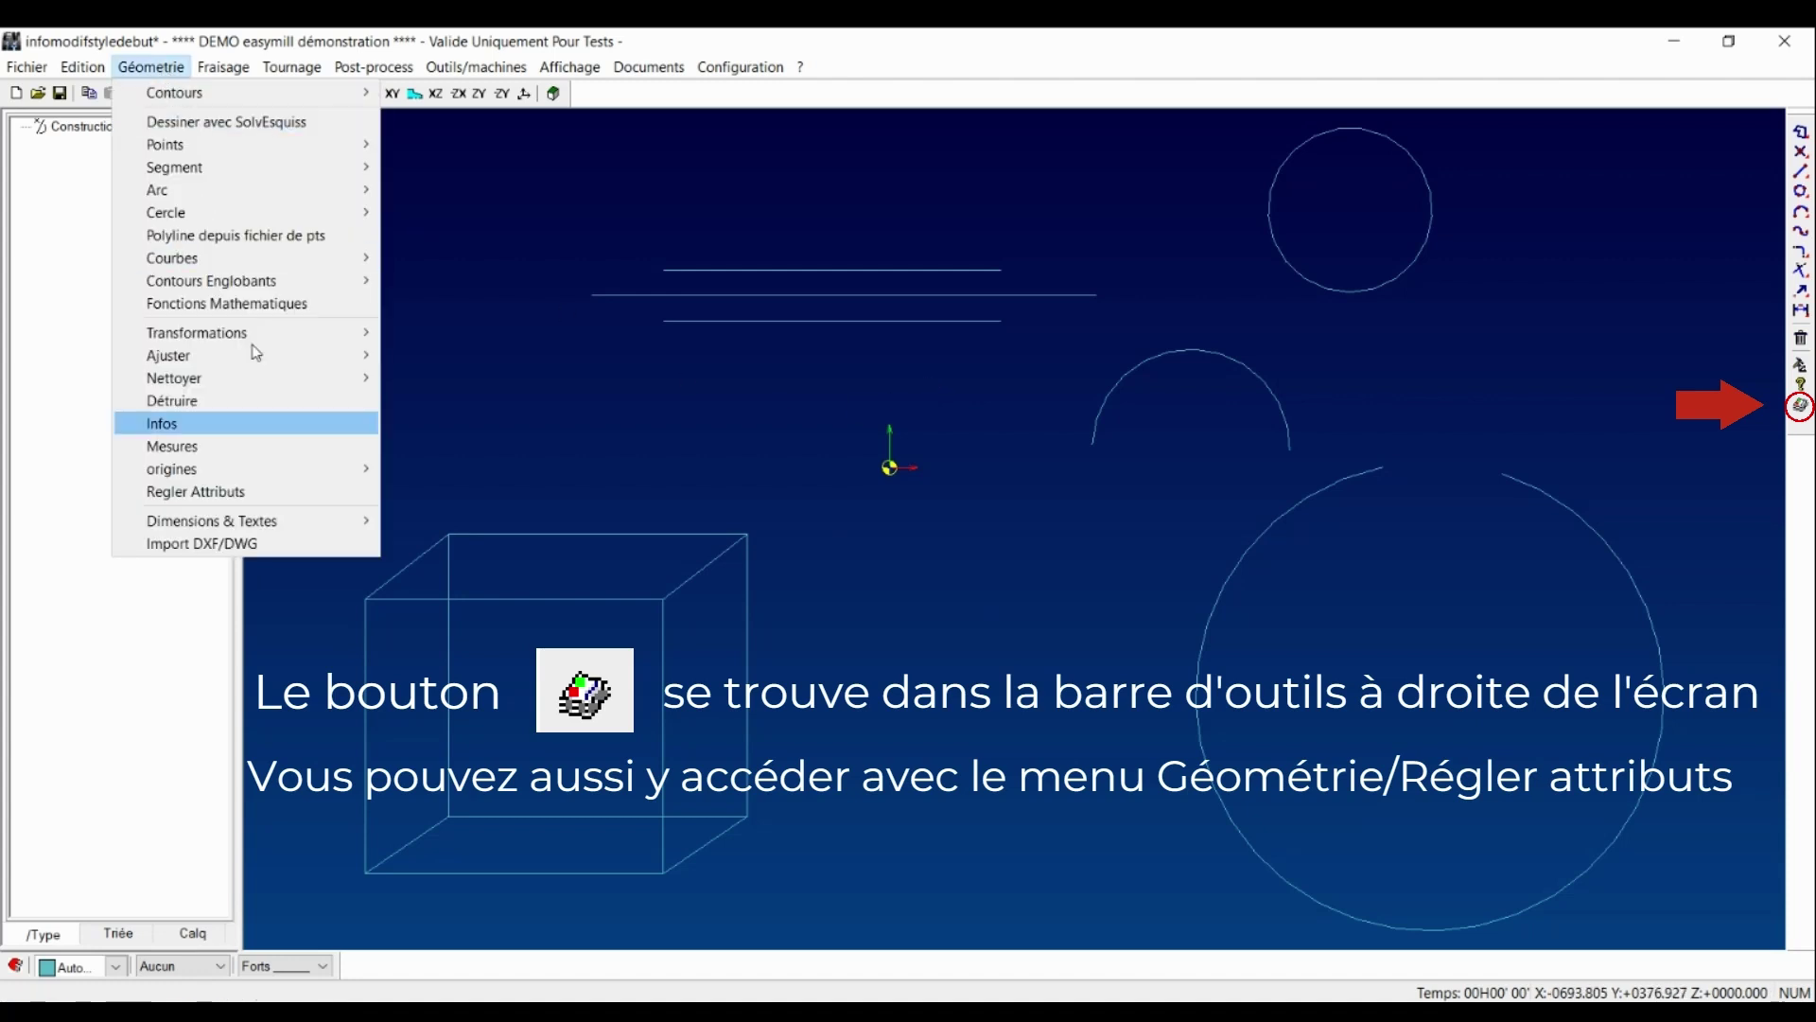
left_click(308, 484)
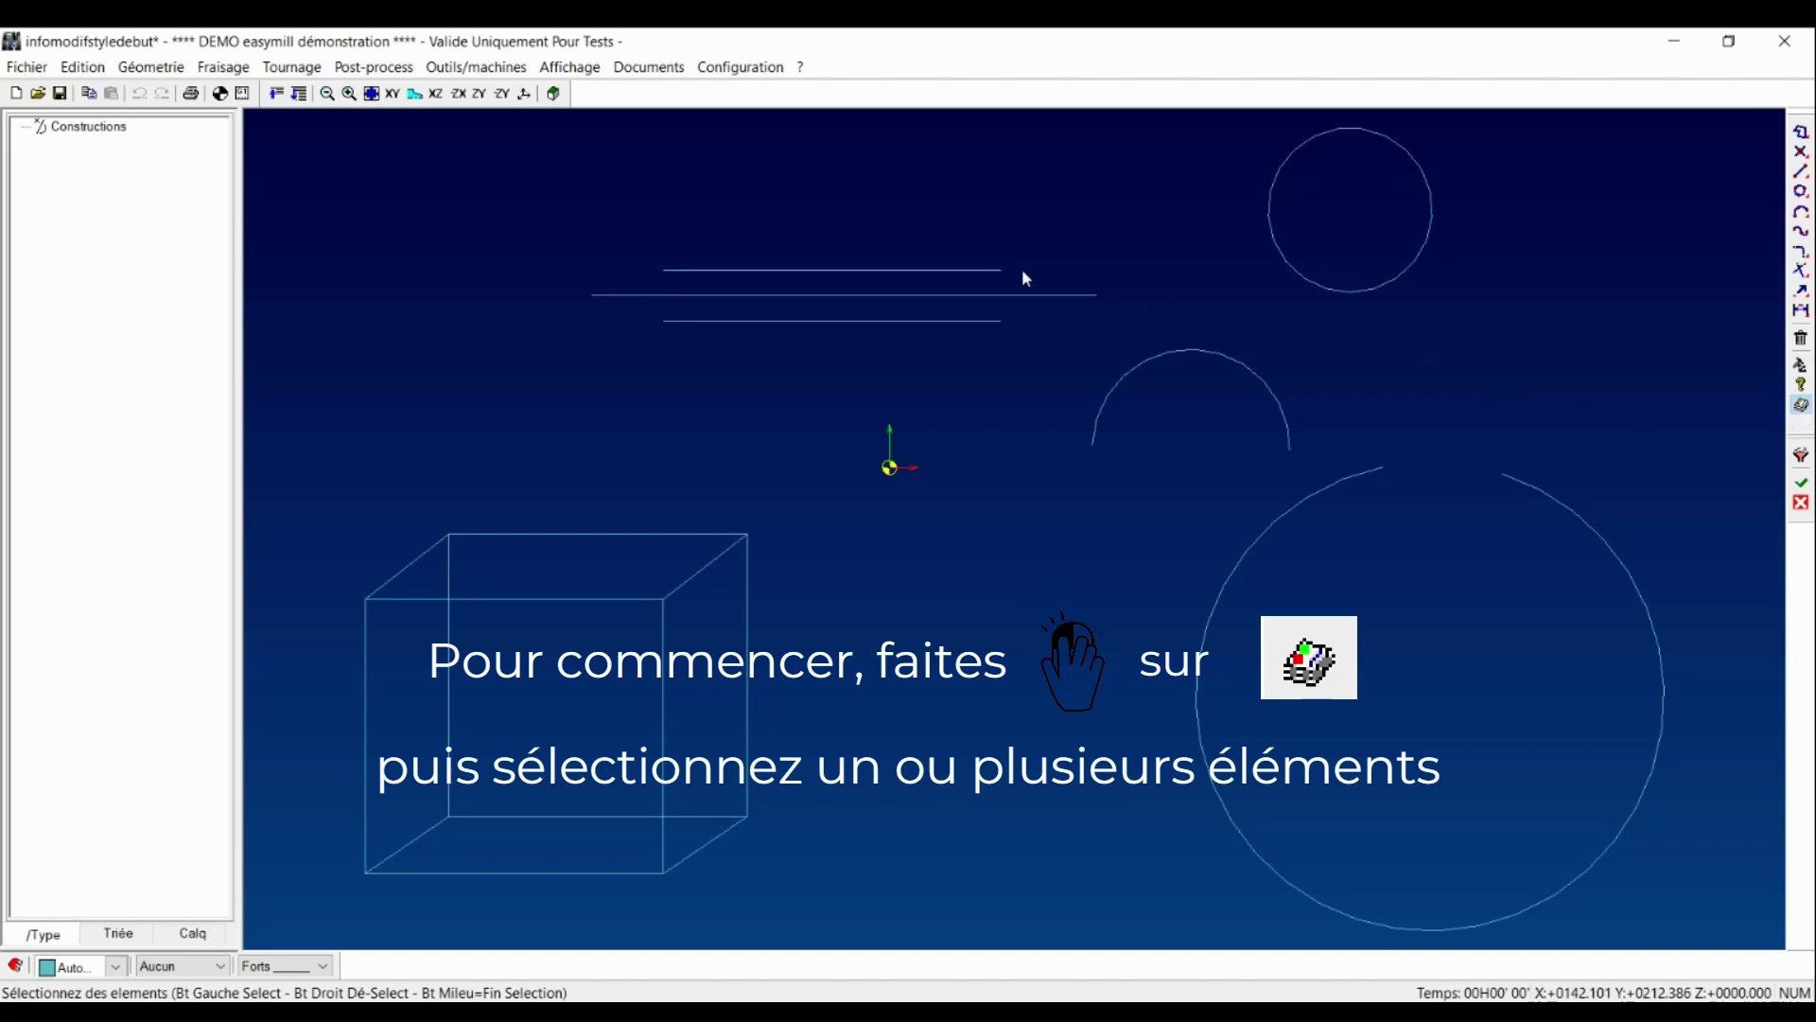
left_click(1010, 295)
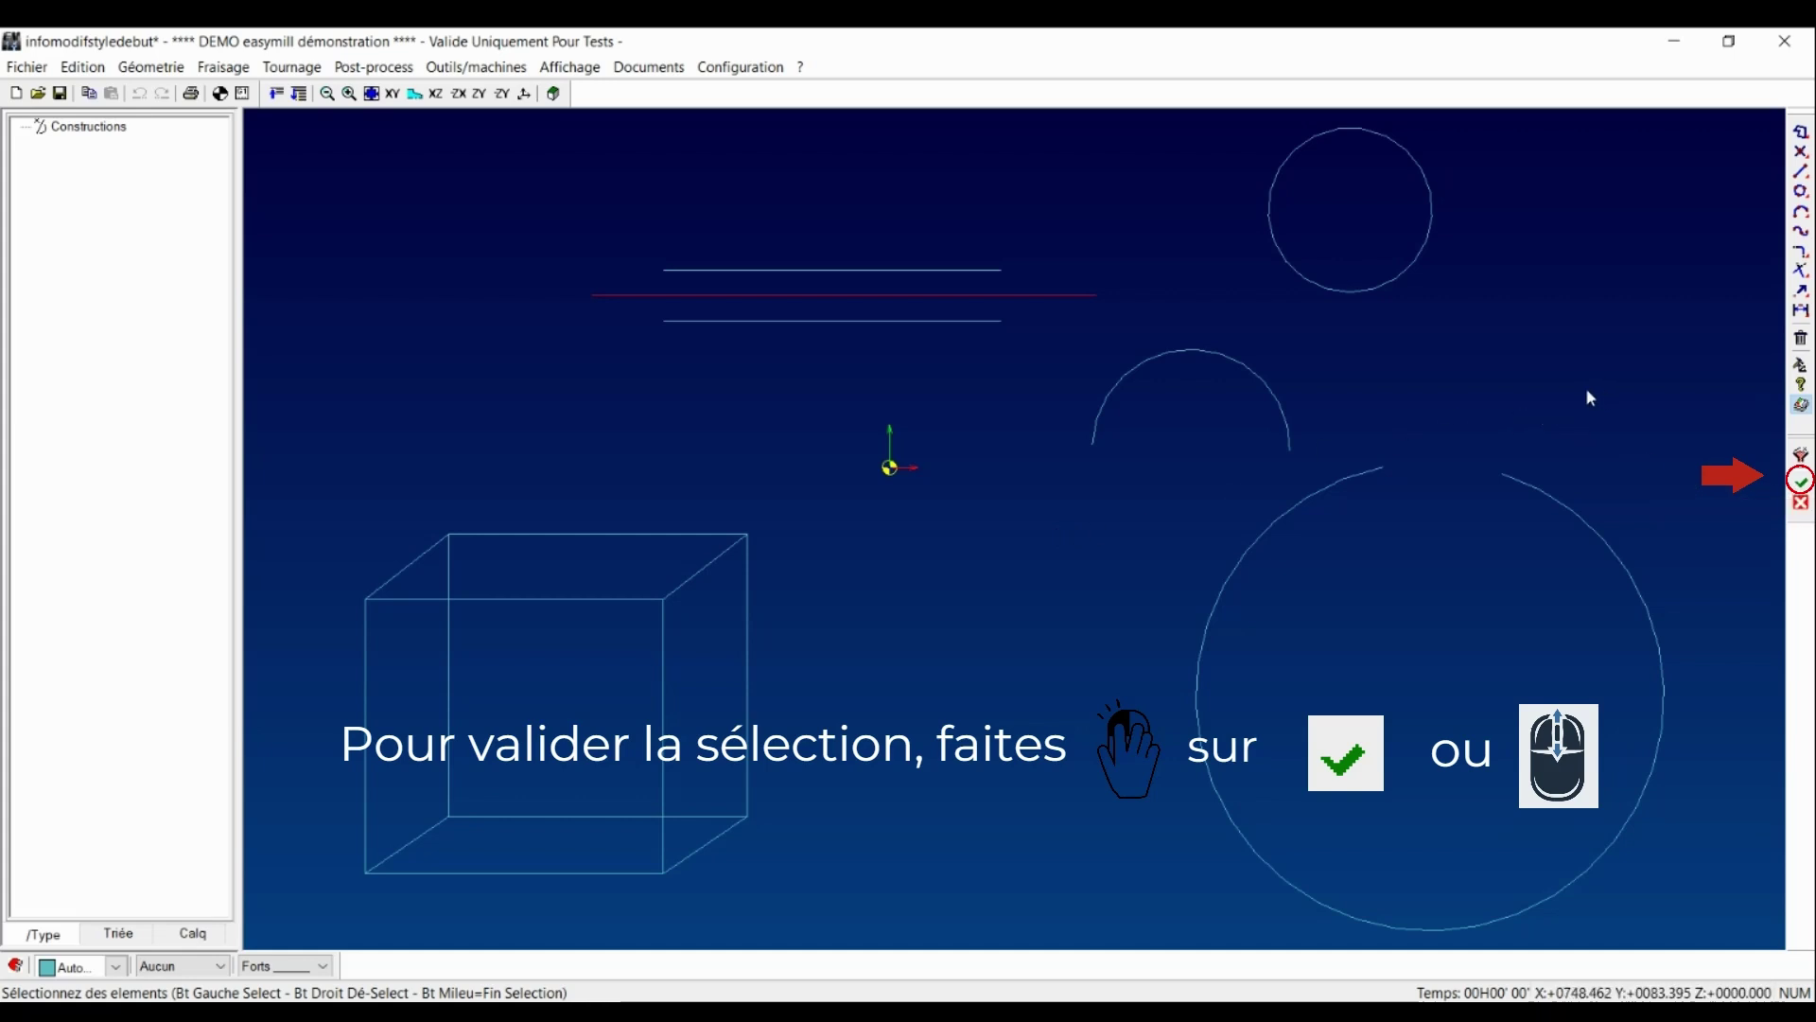
left_click(1801, 482)
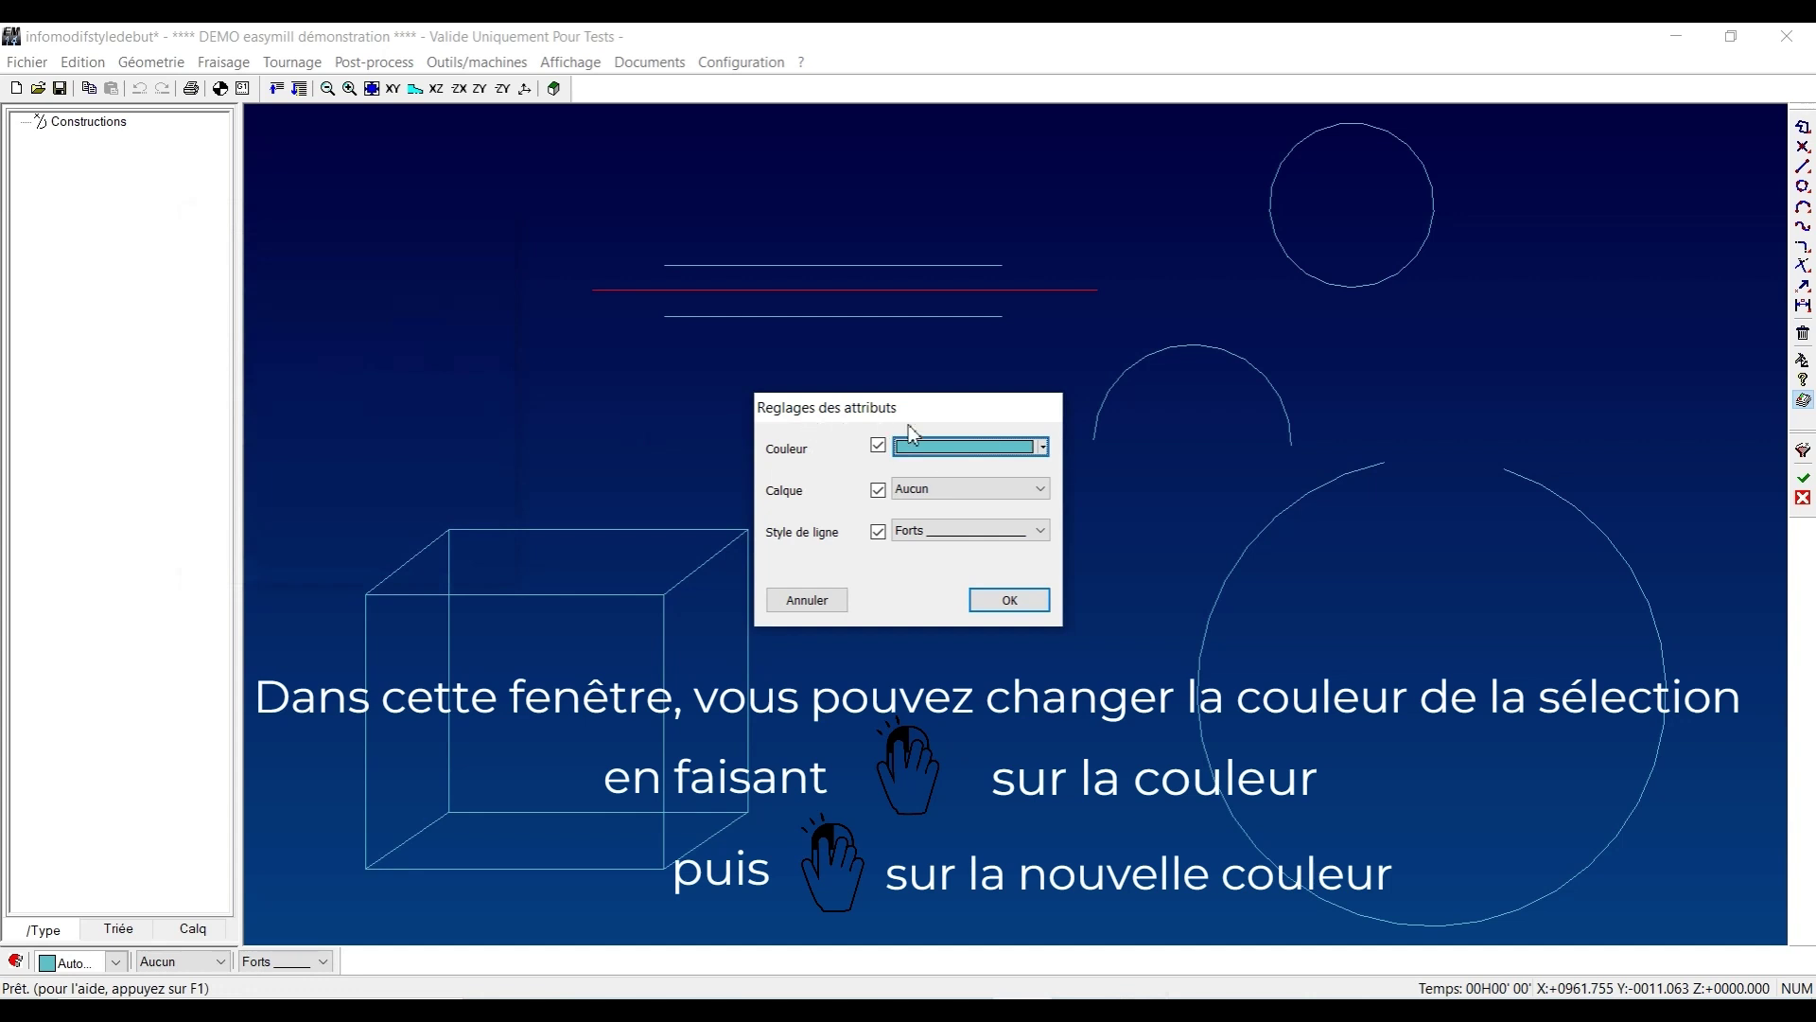
Examine the basic and custom colour choices and the layer list for the selected line, keeping the layer at Aucun.
left_click(948, 452)
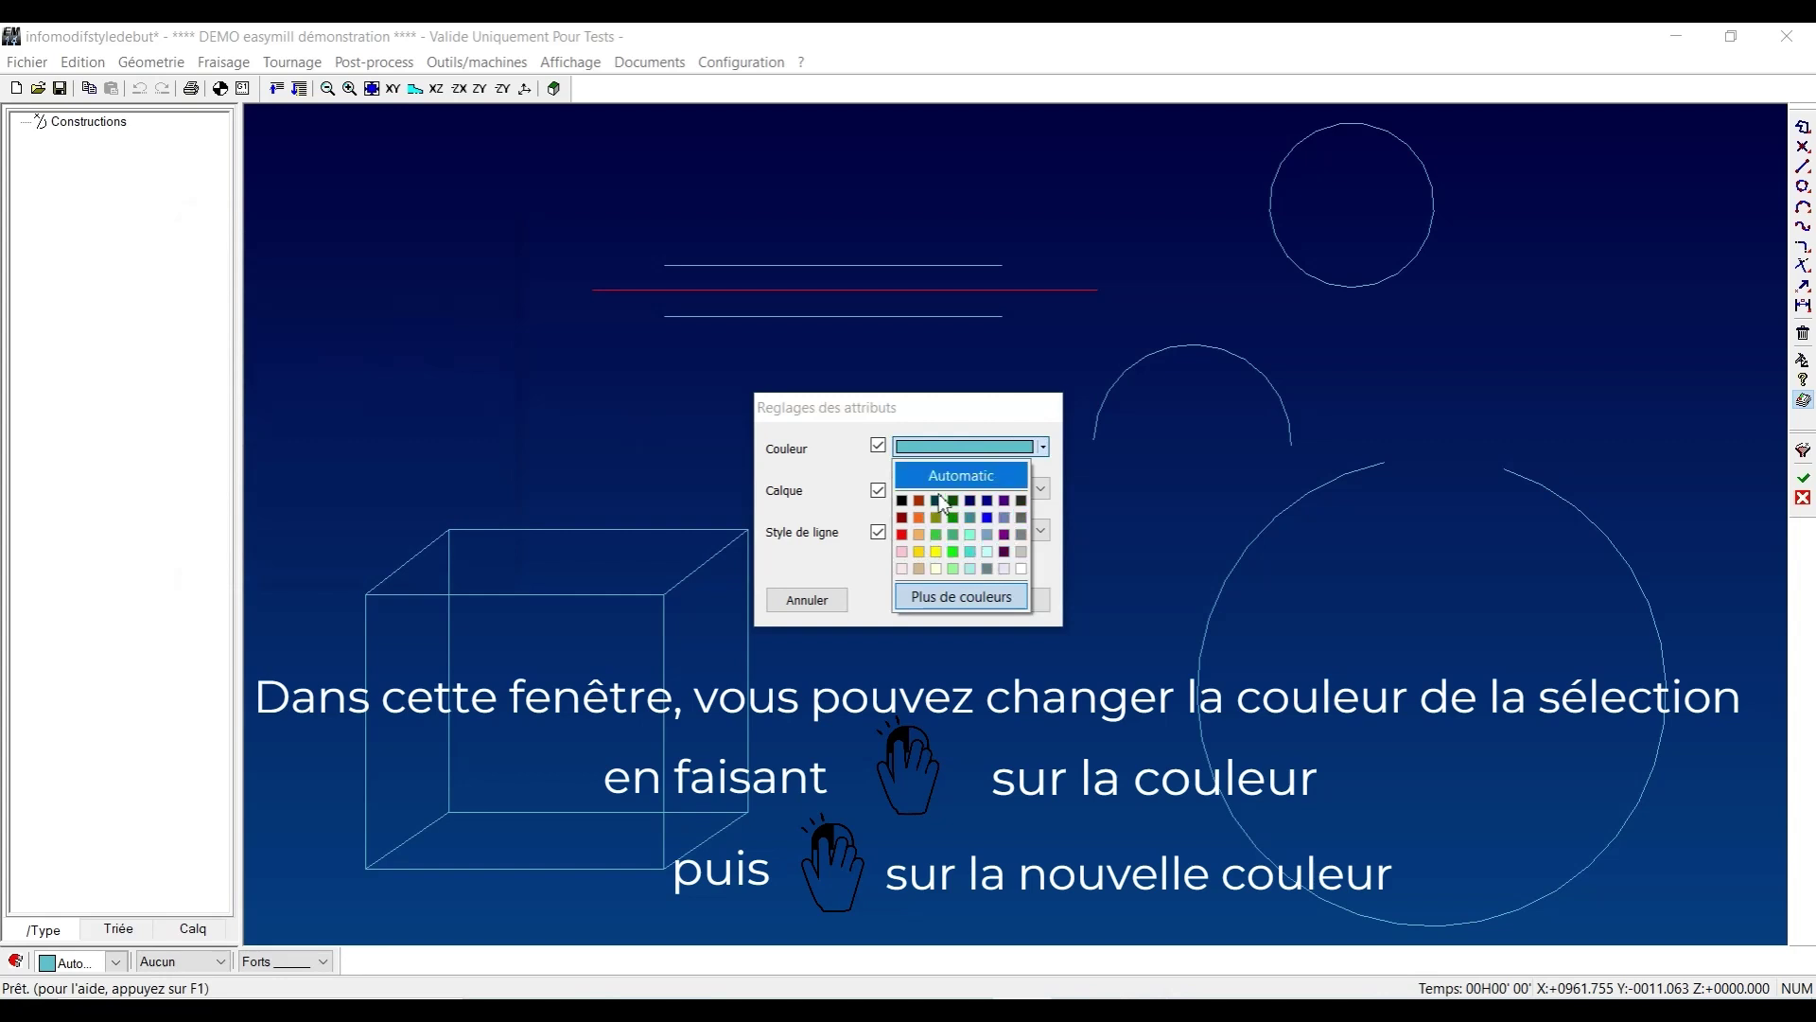
left_click(932, 597)
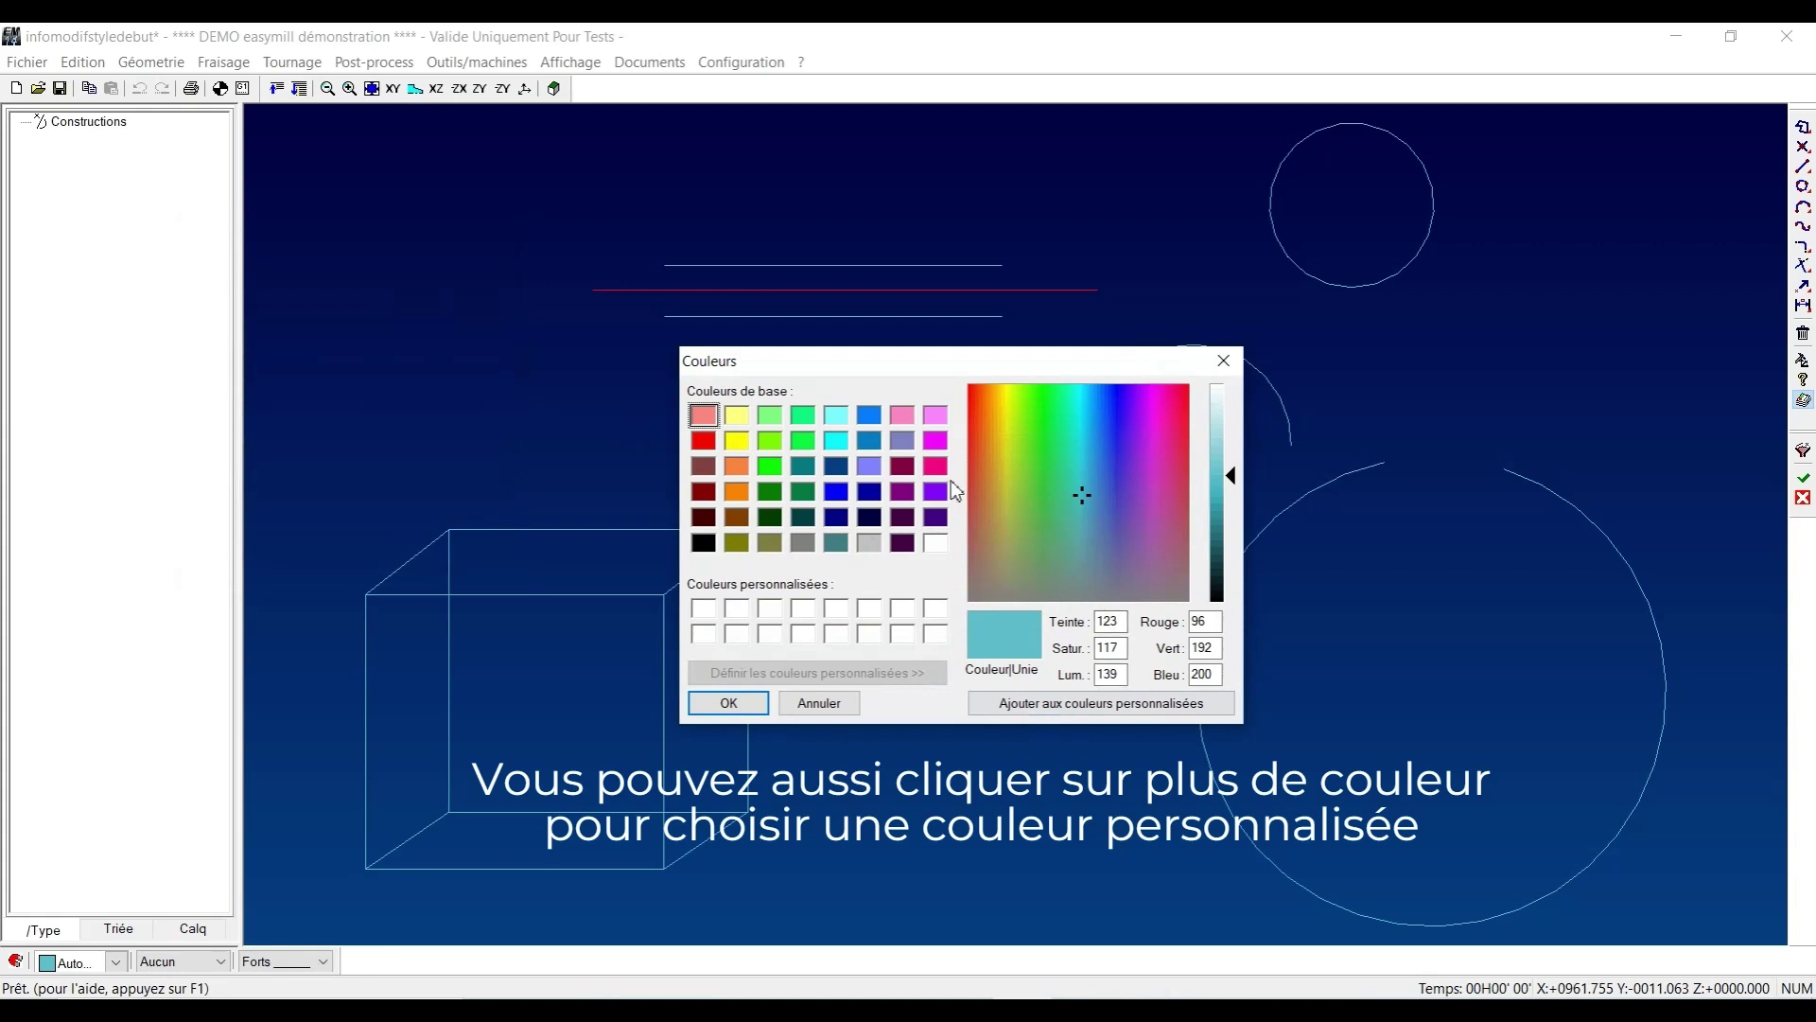
left_click(728, 704)
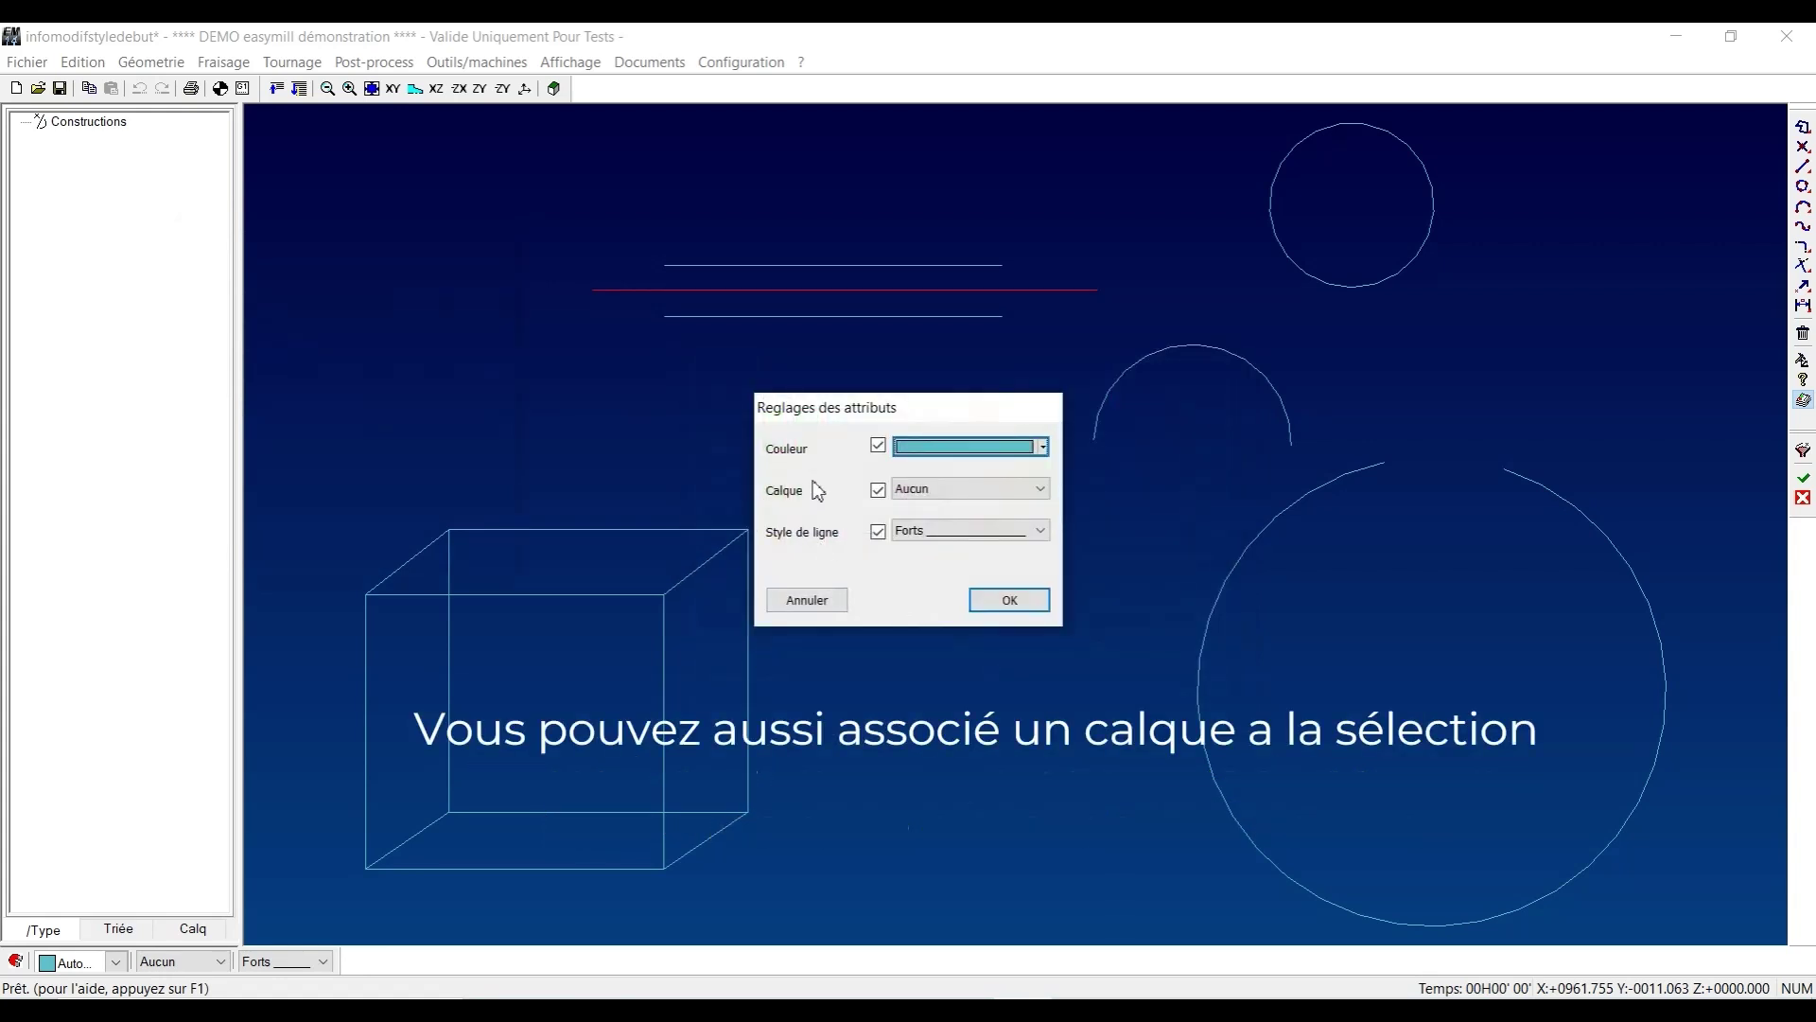
left_click(936, 489)
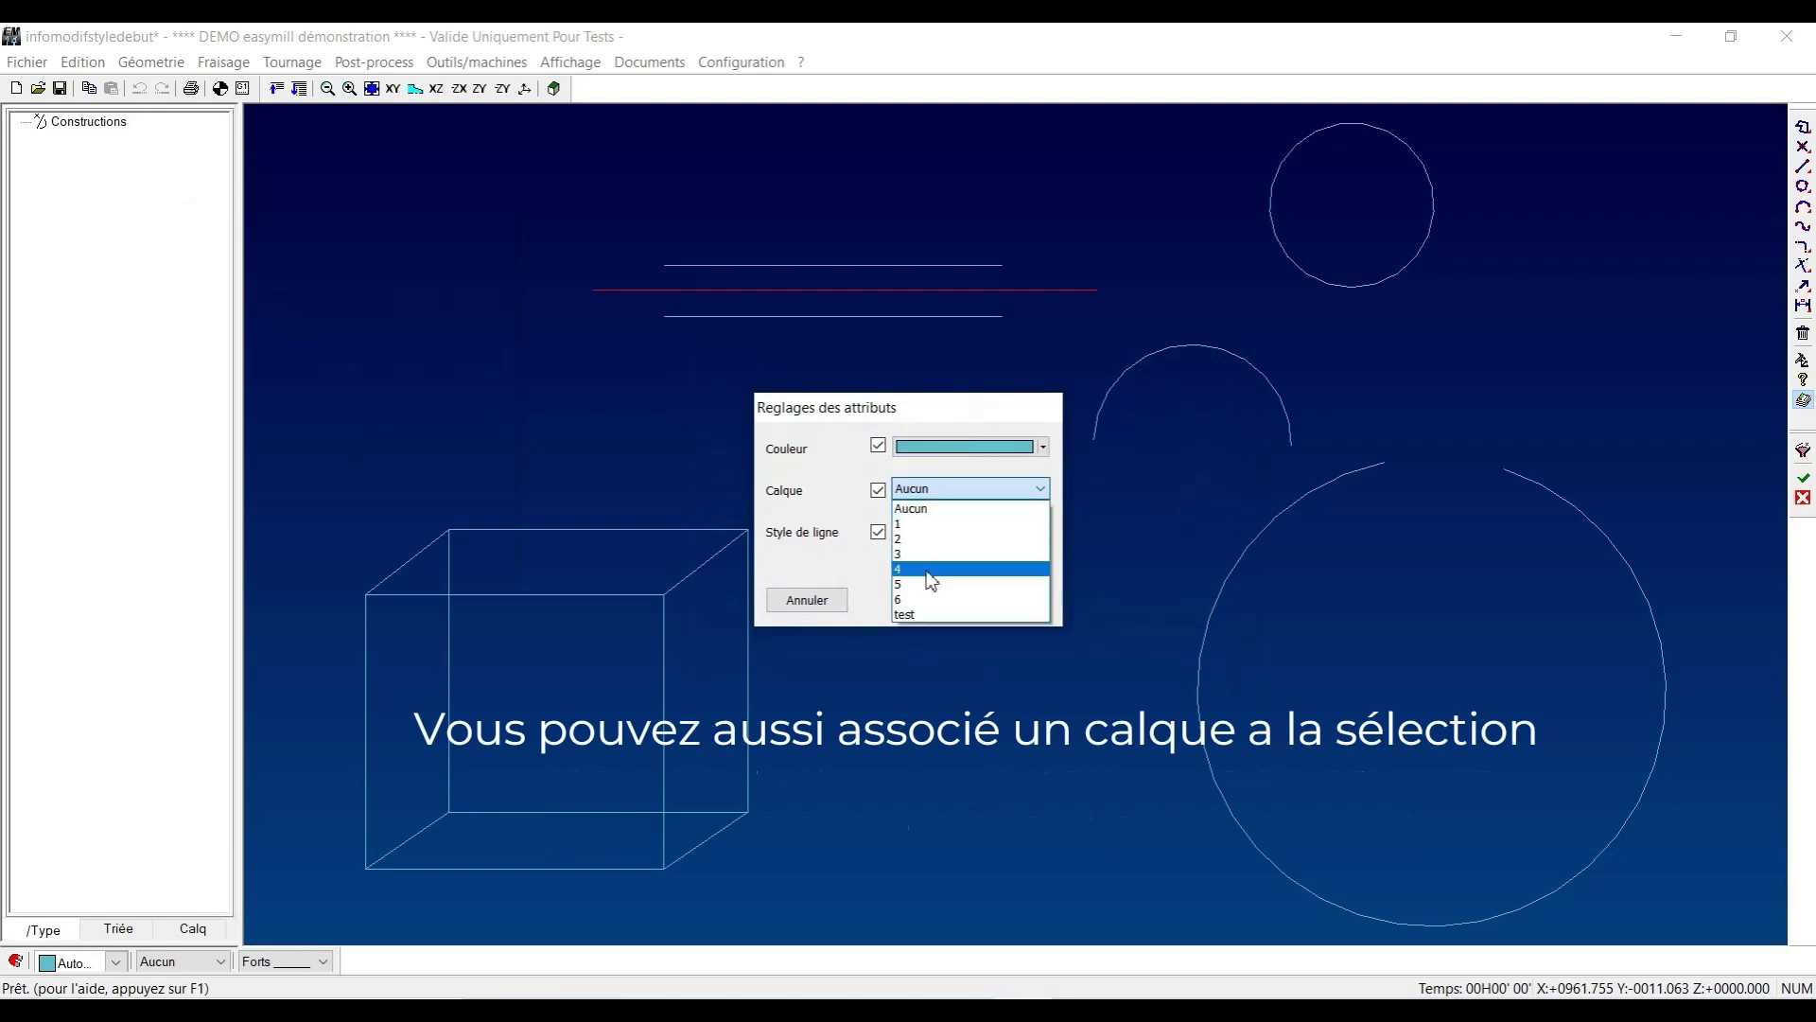
left_click(932, 509)
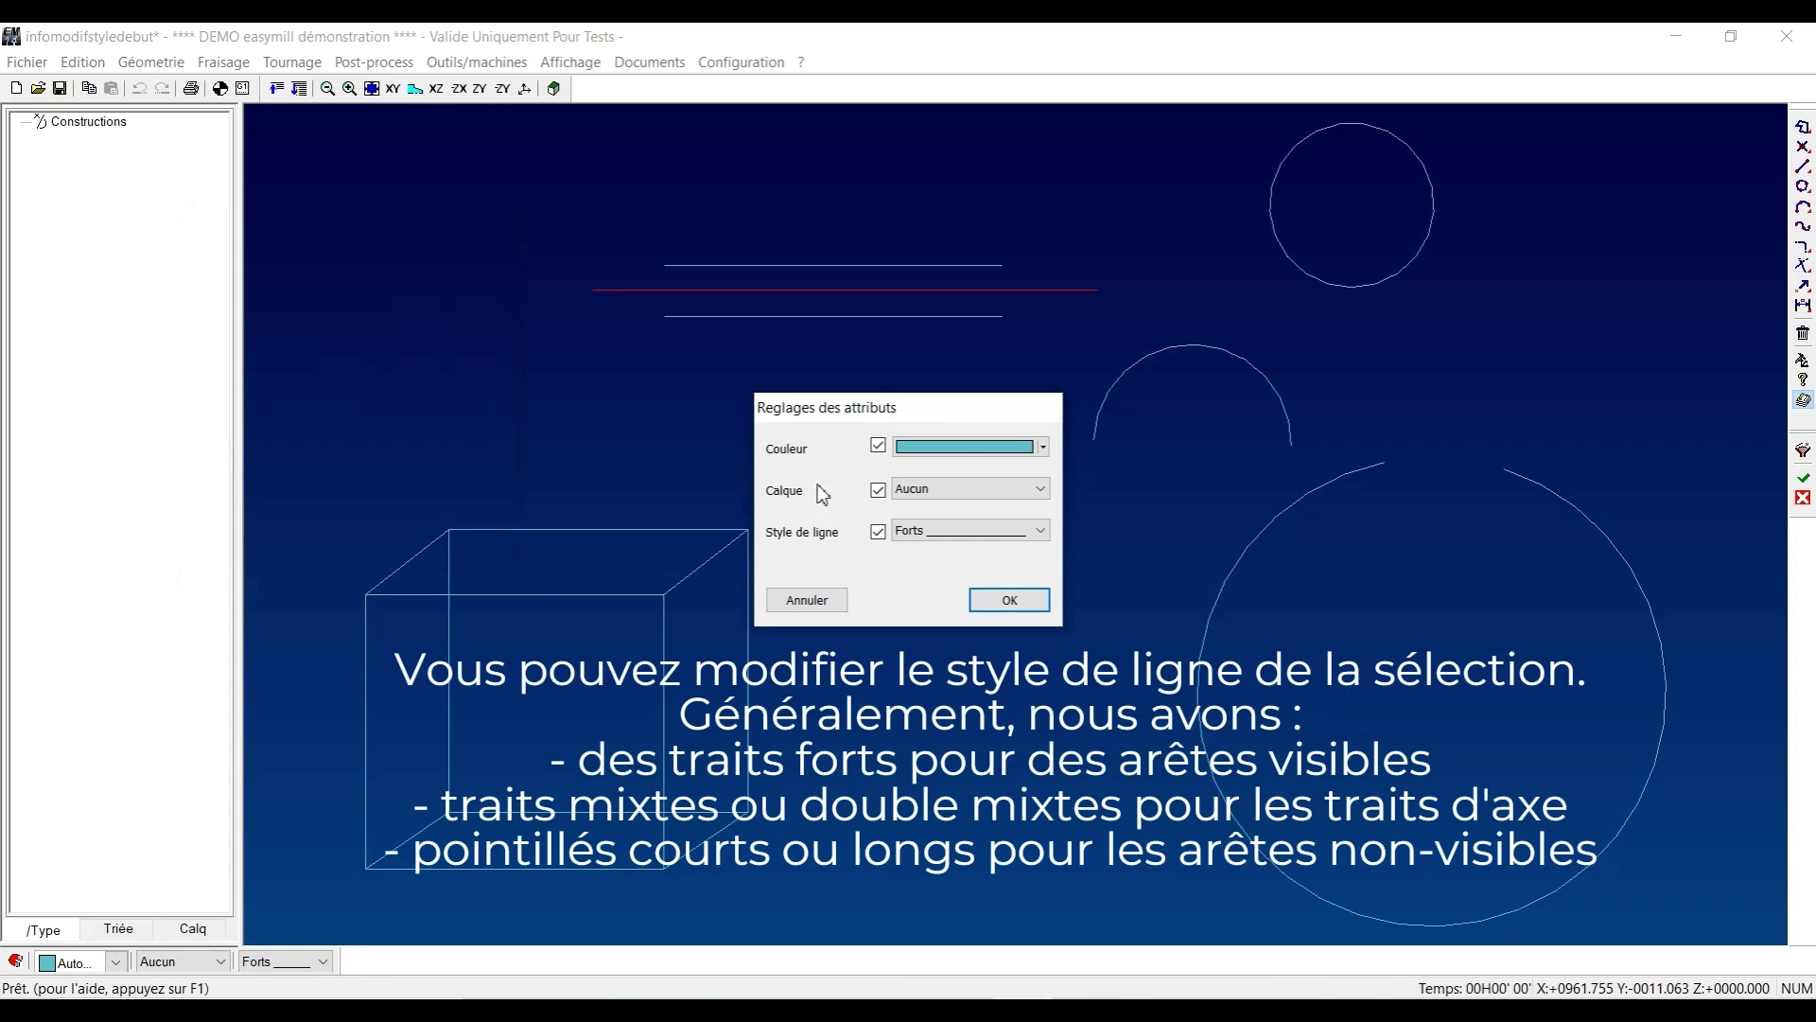
Try the Double Mixte line style for the selected middle line.
left_click(940, 529)
left_click(907, 529)
left_click(923, 534)
left_click(927, 587)
left_click(923, 535)
left_click(922, 611)
Set the middle line's style to Mixte and apply the attributes.
left_click(913, 530)
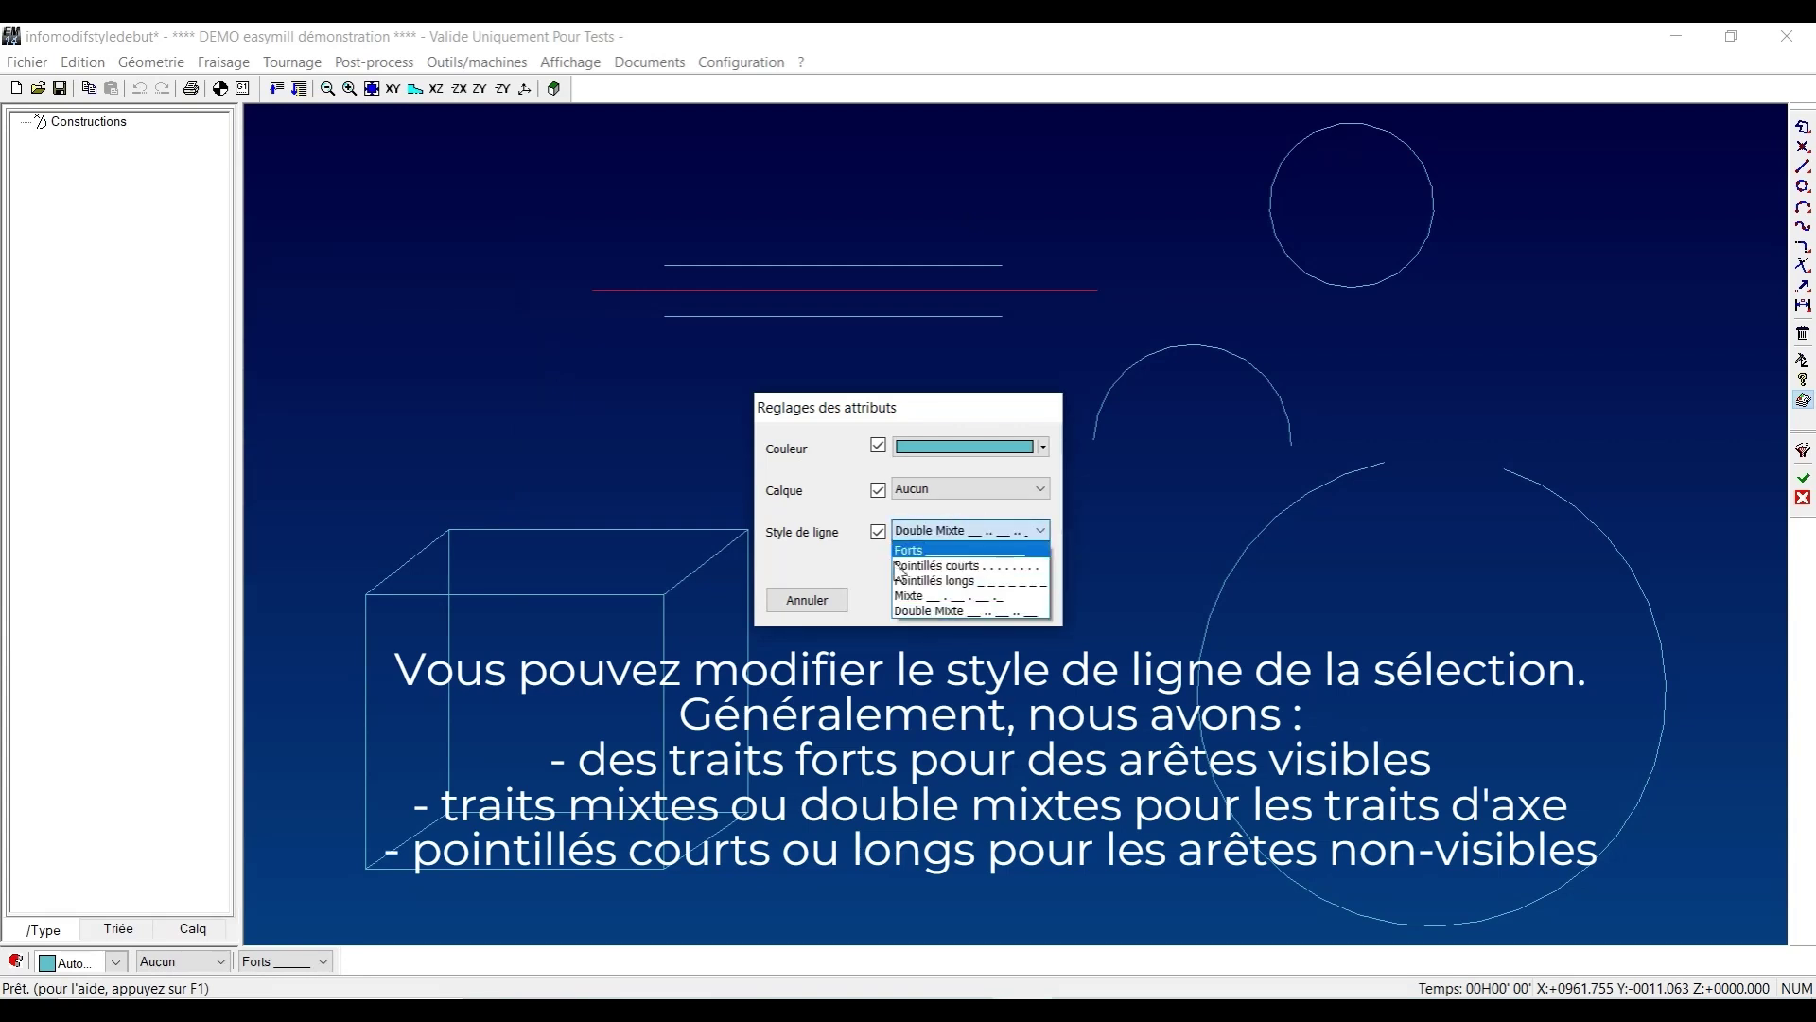
left_click(906, 596)
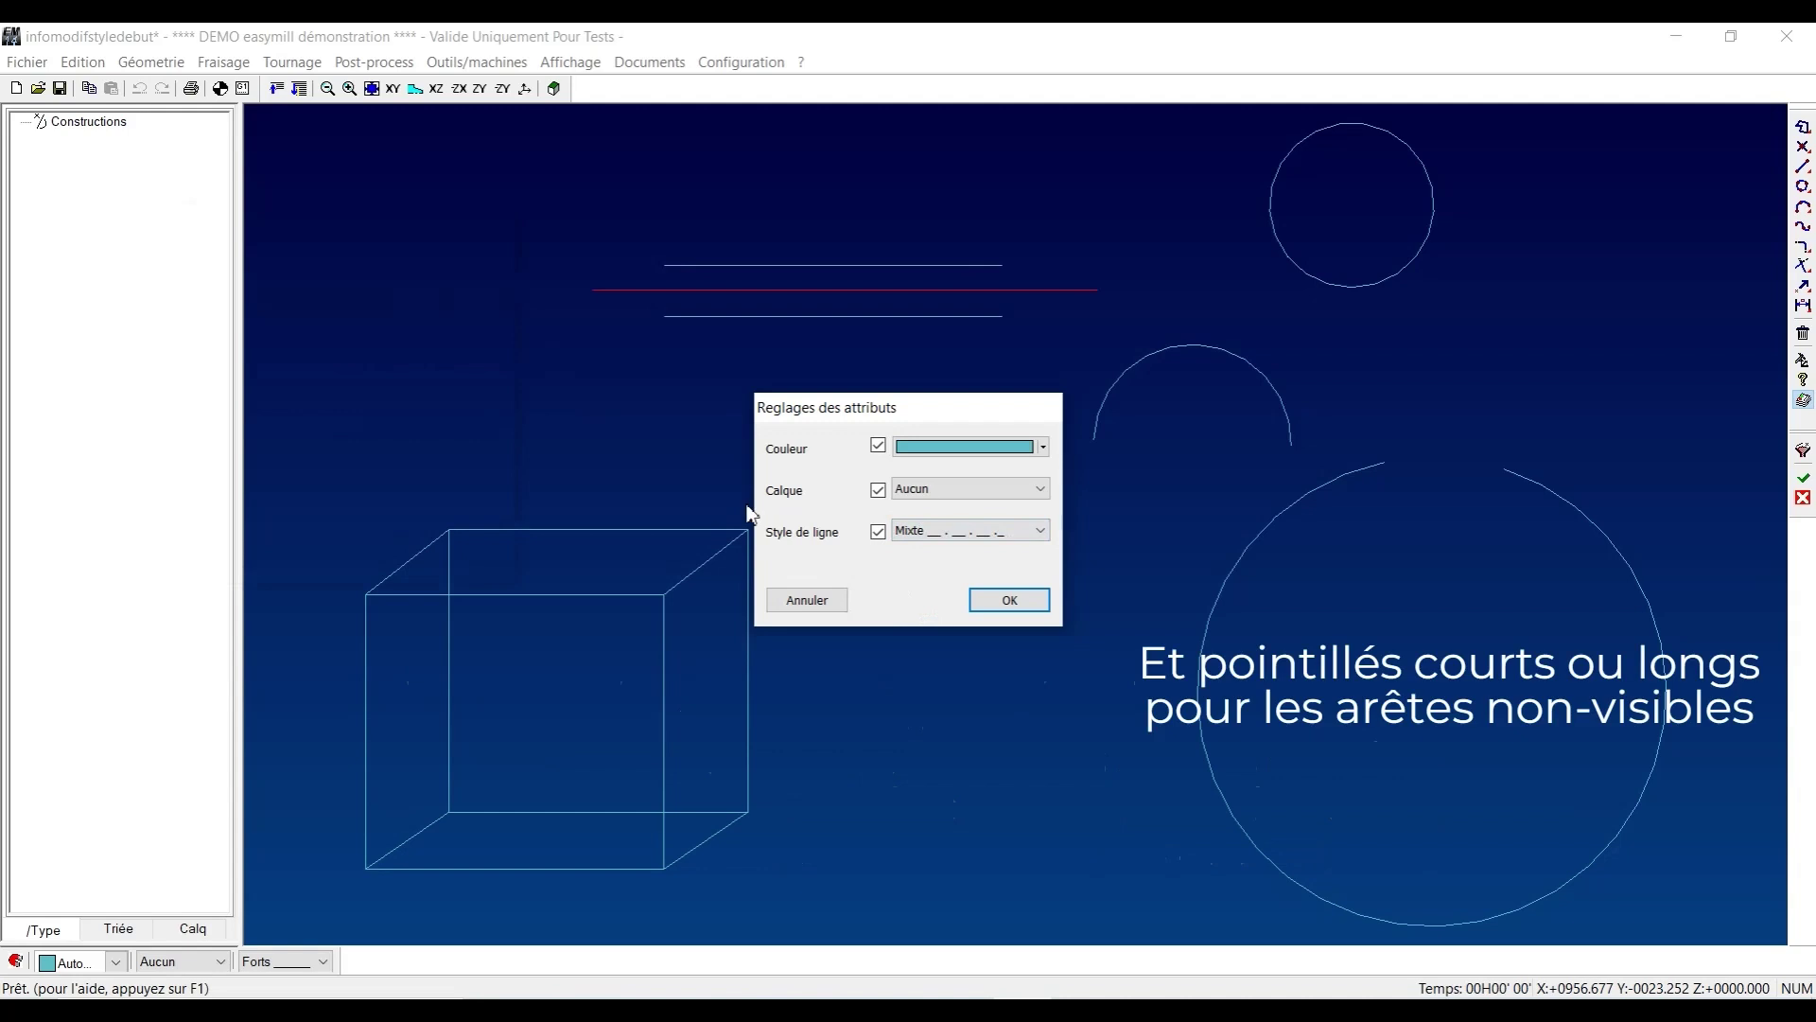
left_click(1004, 599)
Select the cube's three hidden edges meeting at the back lower corner and open their attribute settings.
left_click(596, 812)
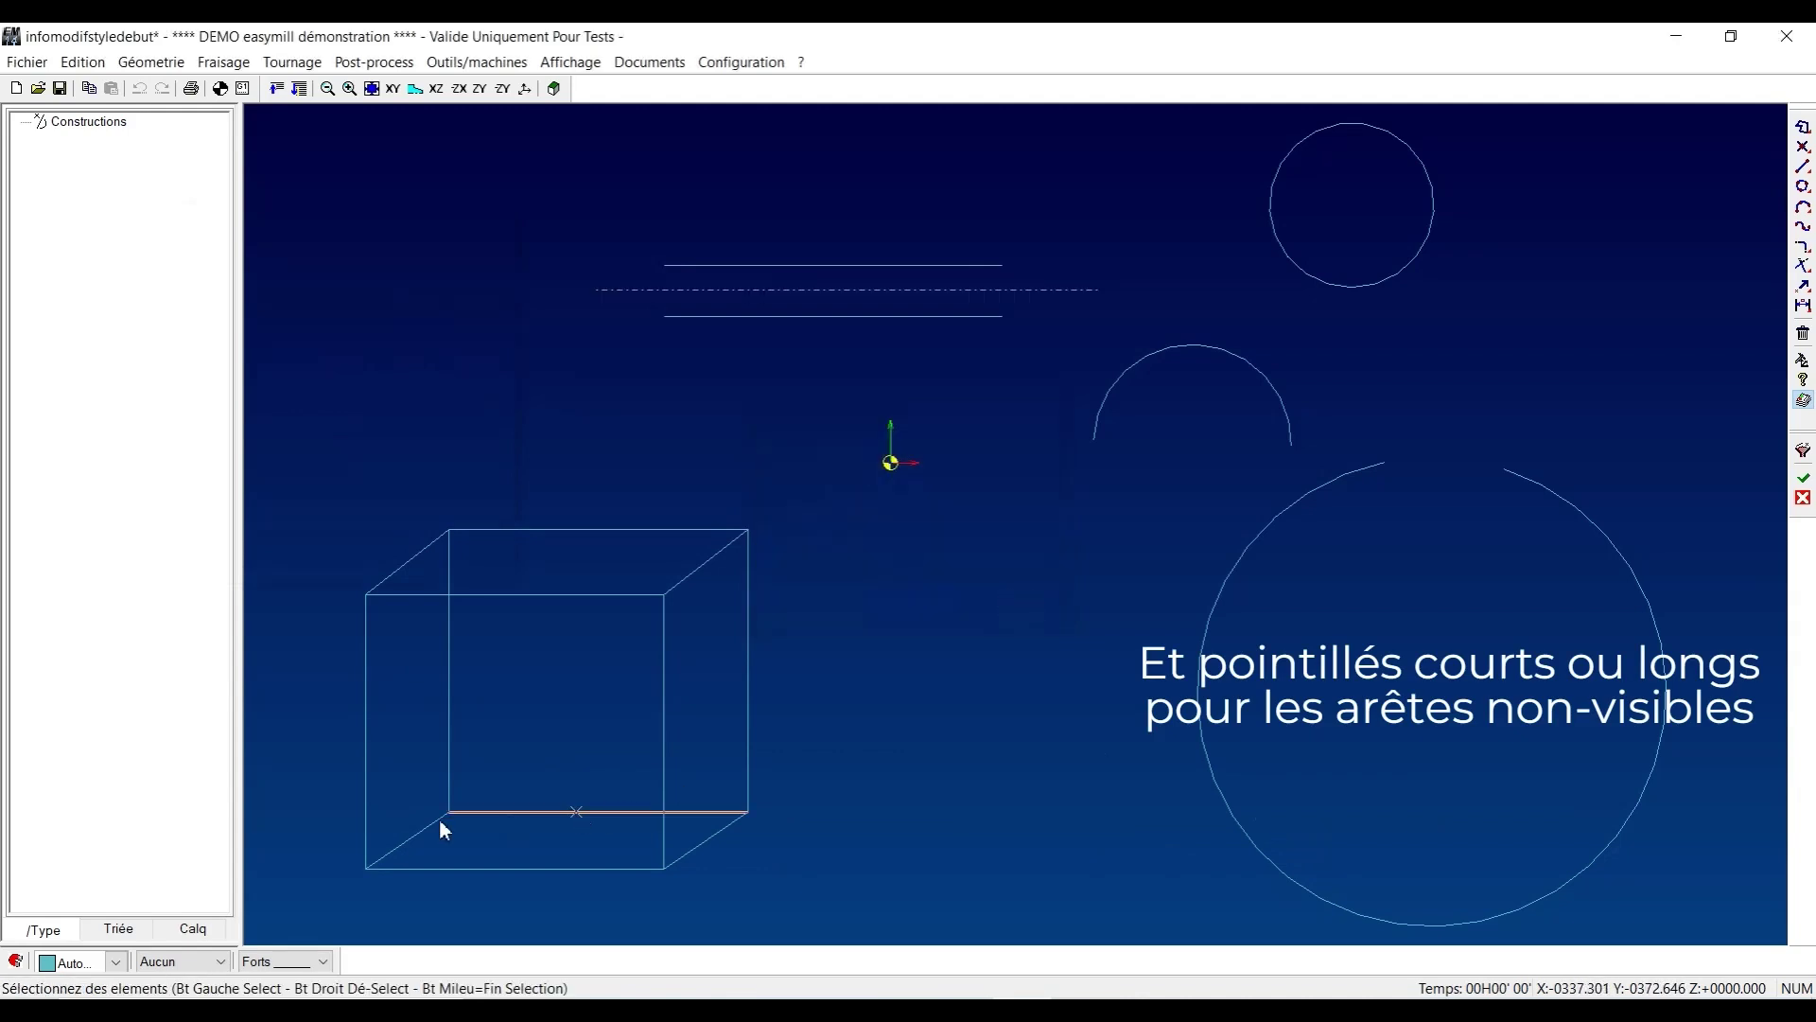
left_click(422, 836)
left_click(448, 758)
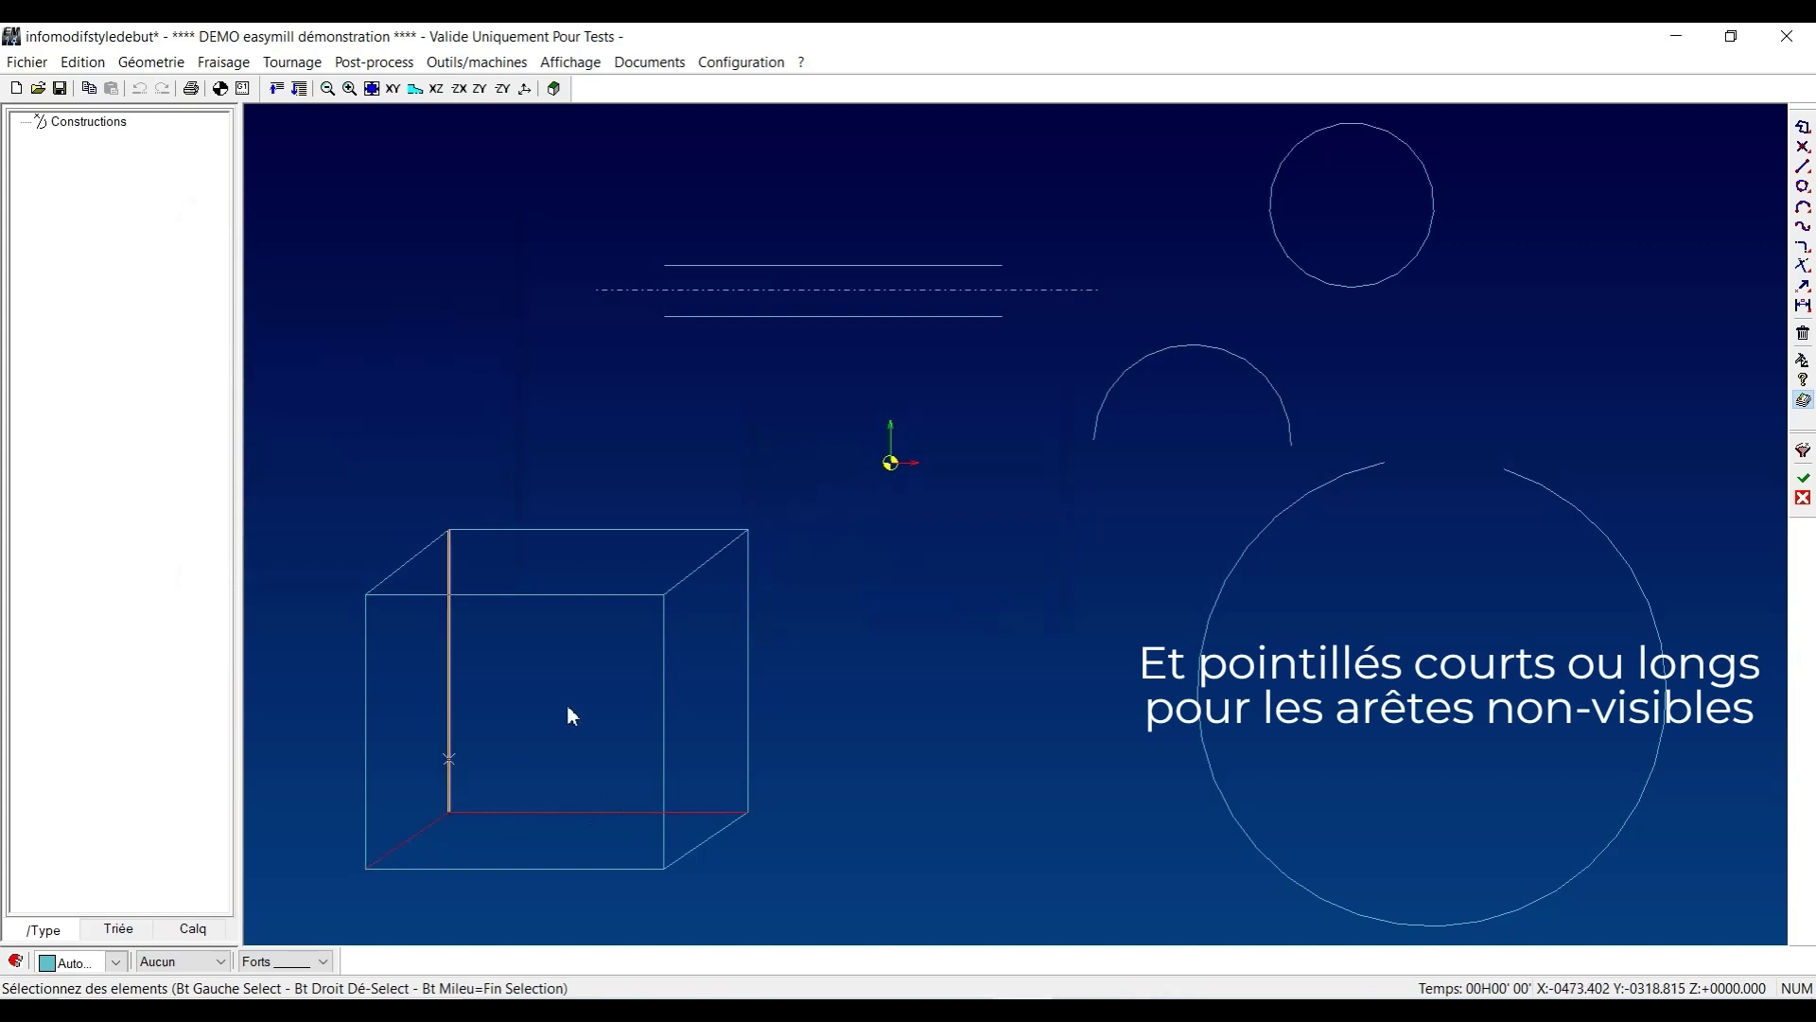
middle_click(565, 708)
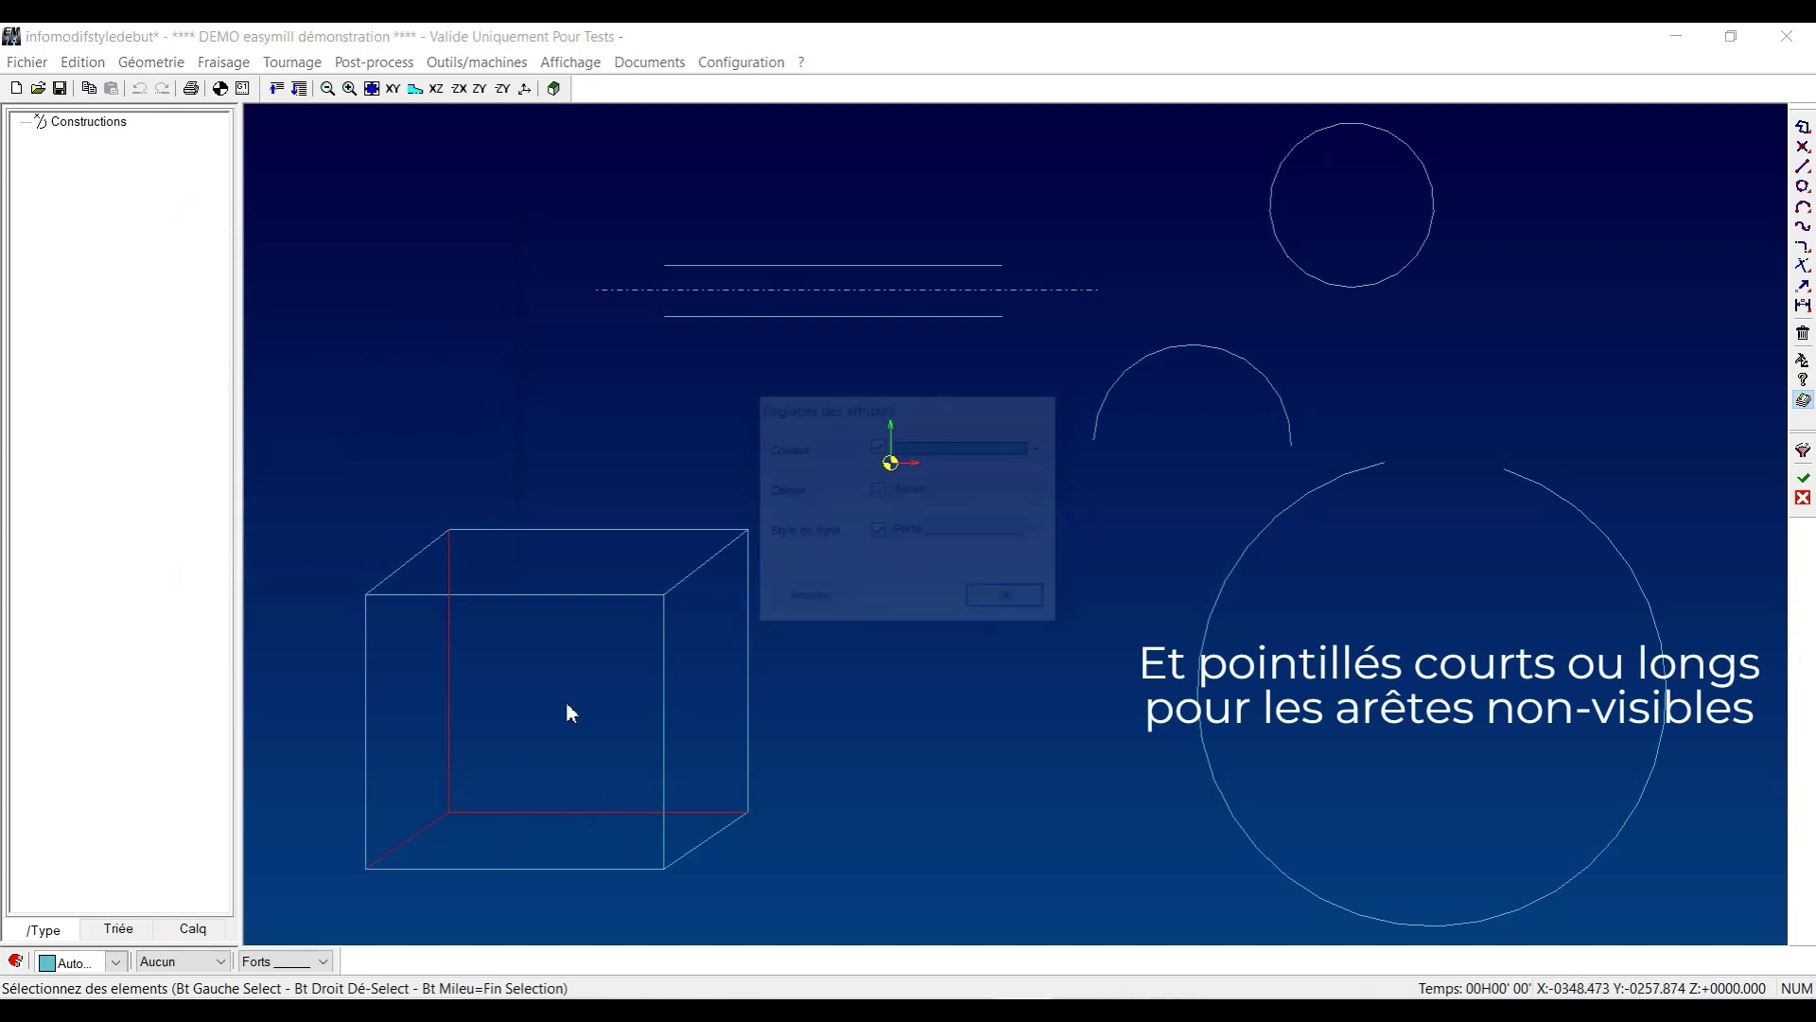
Try the Pointillés courts and Pointillés longs line styles for the cube's hidden edges.
left_click(983, 532)
left_click(946, 565)
left_click(975, 531)
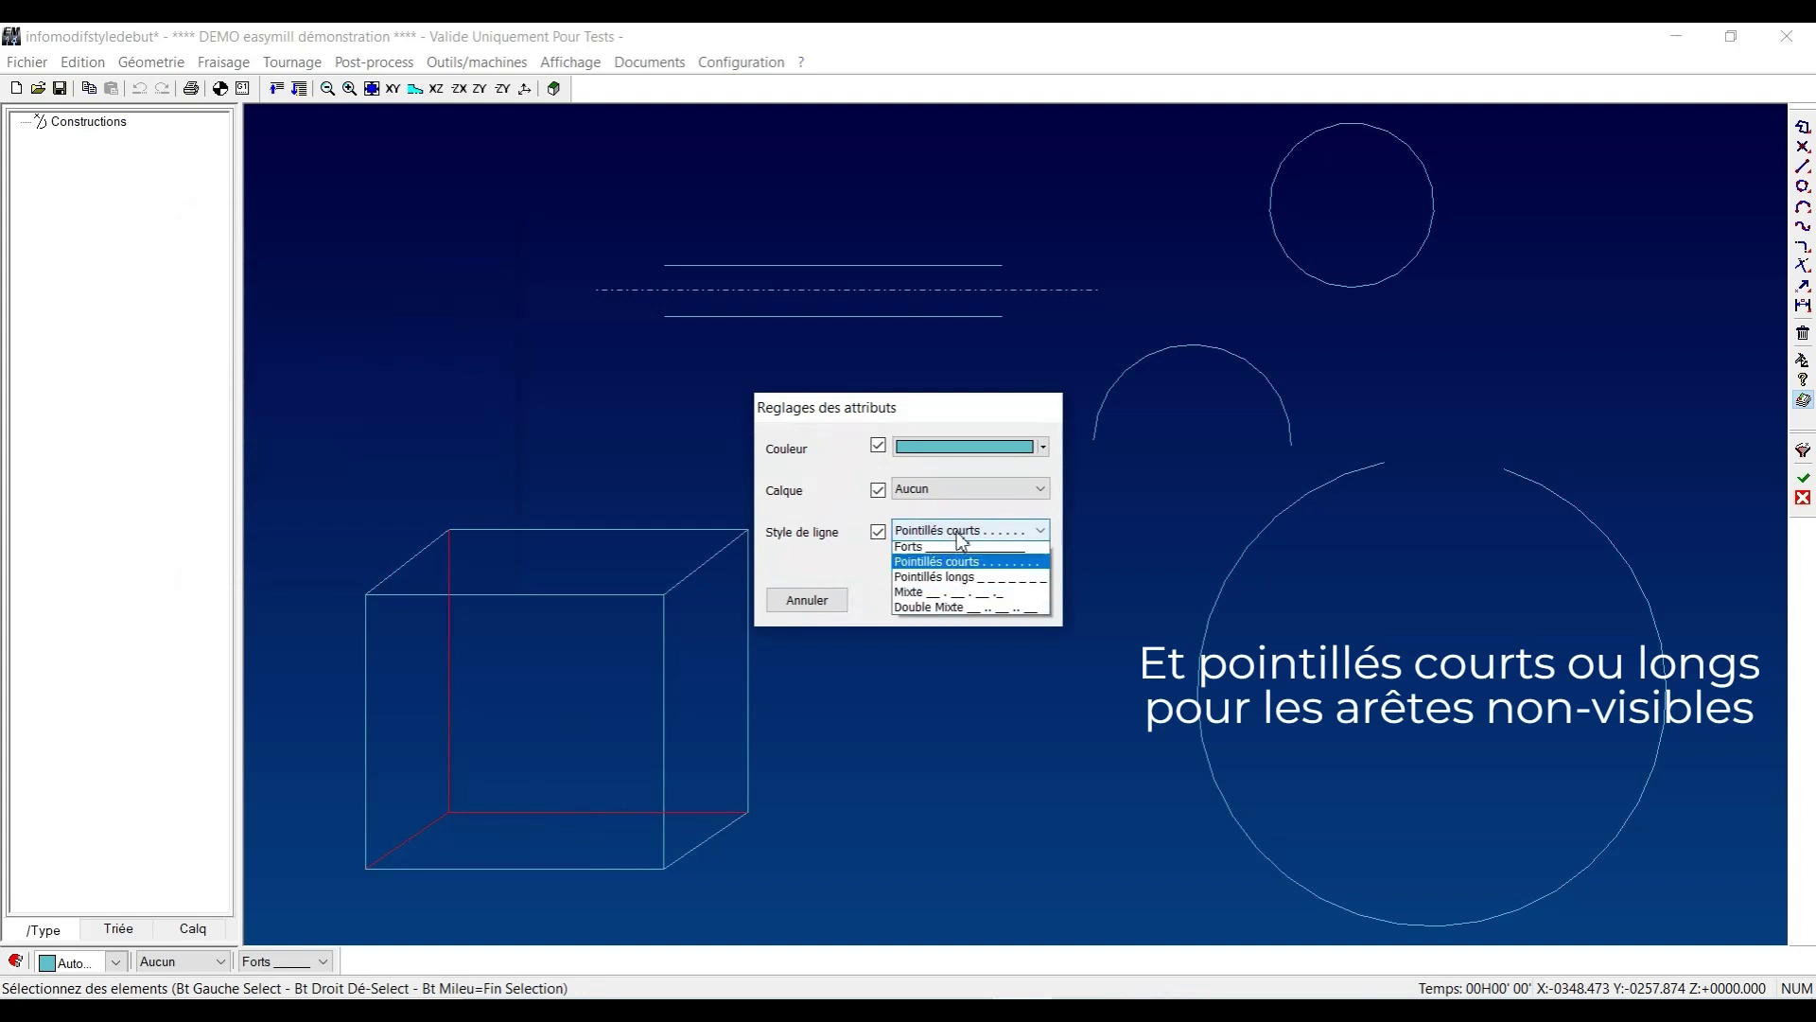
left_click(945, 579)
Set the line style of the cube's three hidden edges to Pointillés courts and apply it.
left_click(957, 531)
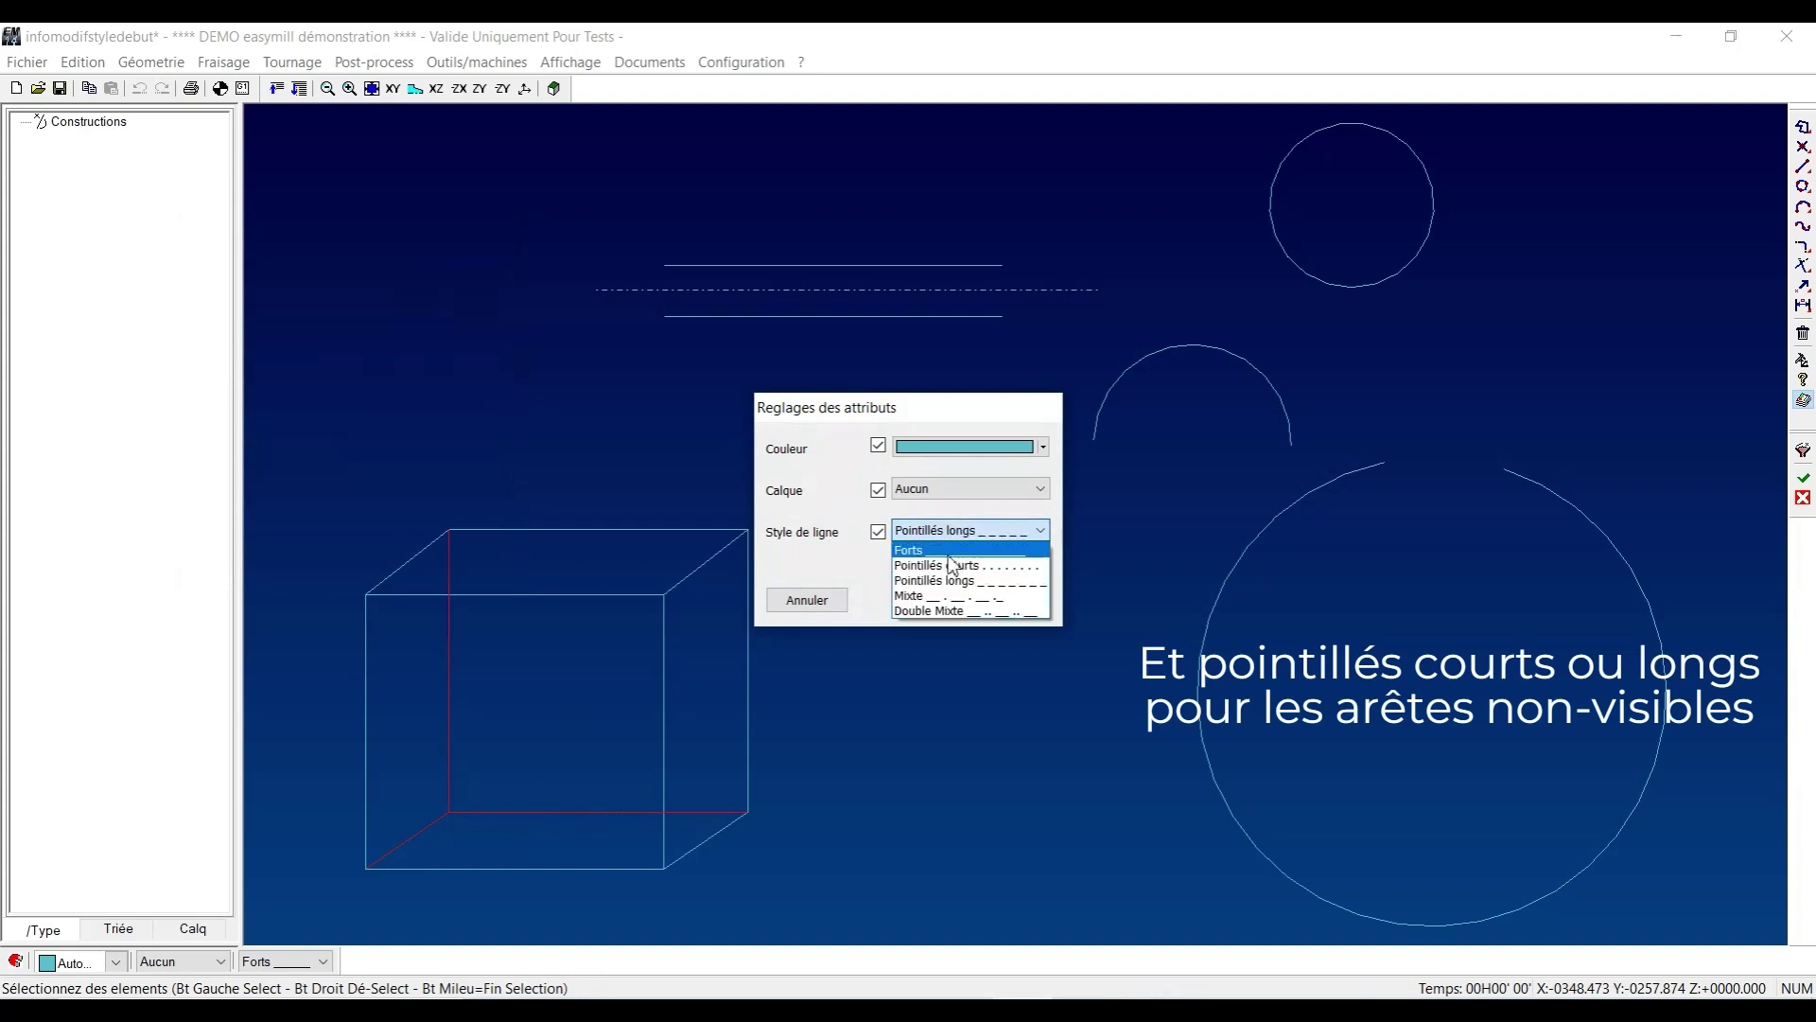
left_click(952, 570)
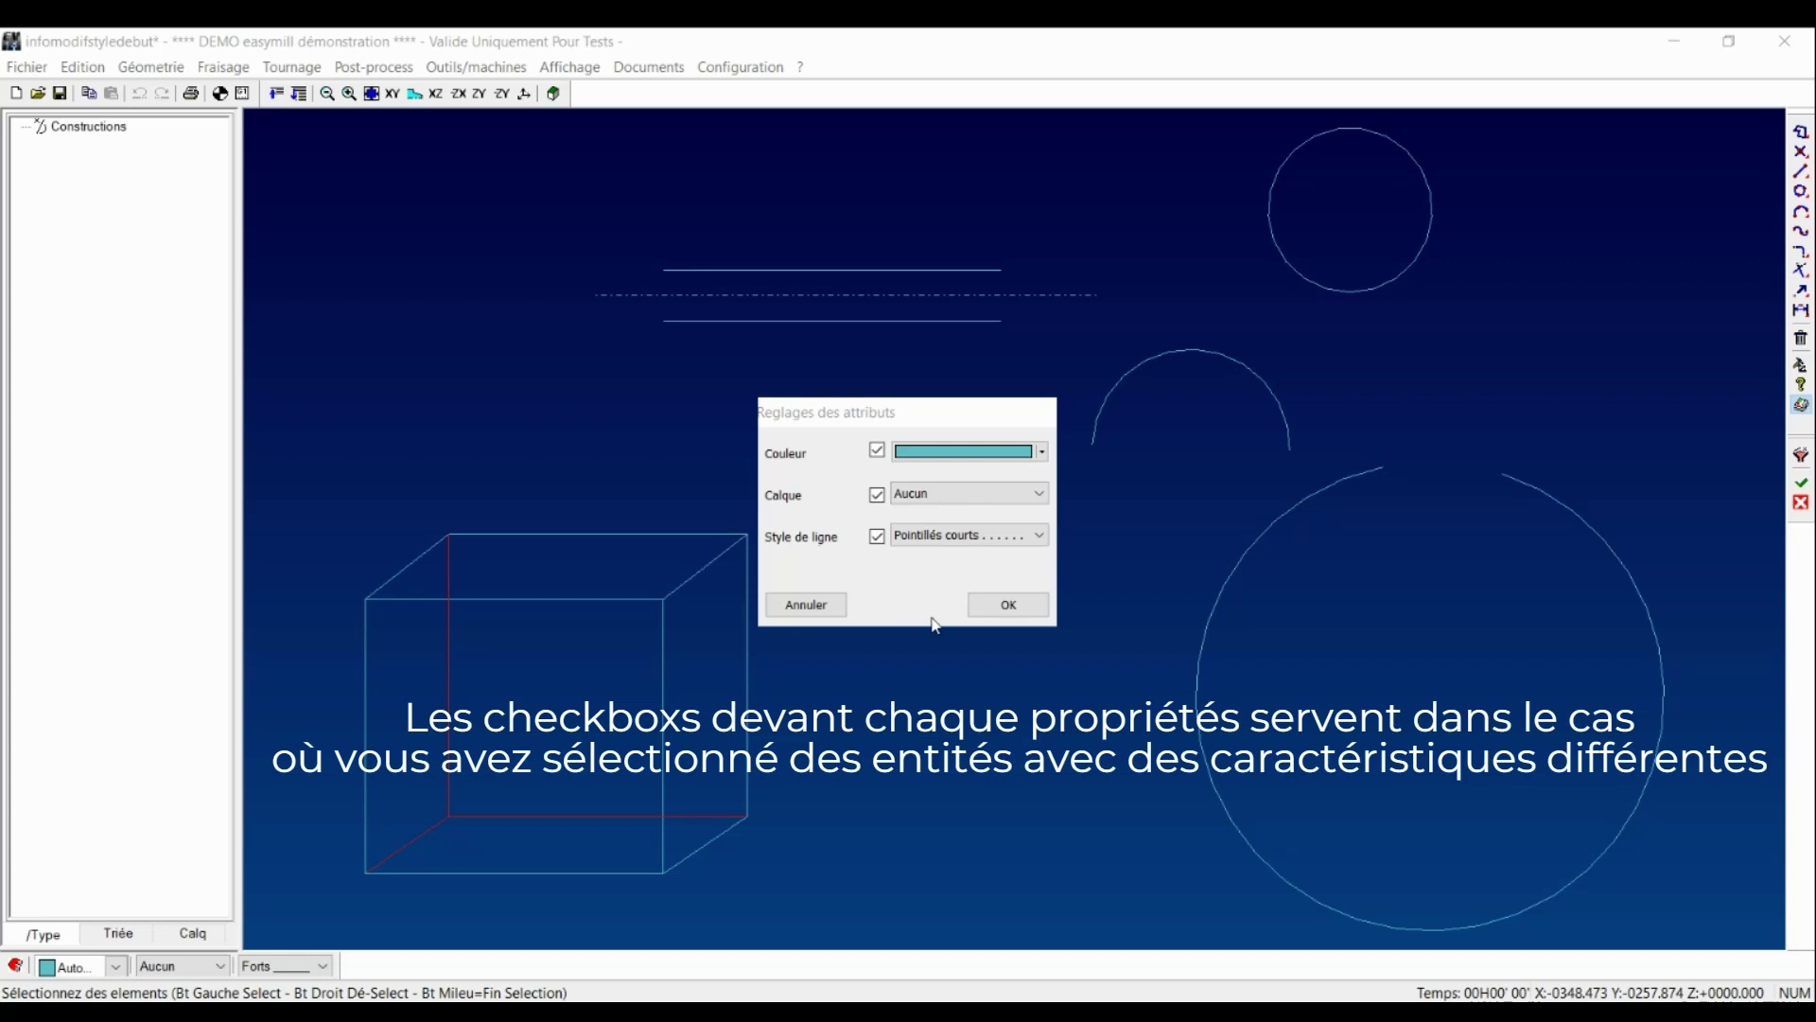
left_click(993, 606)
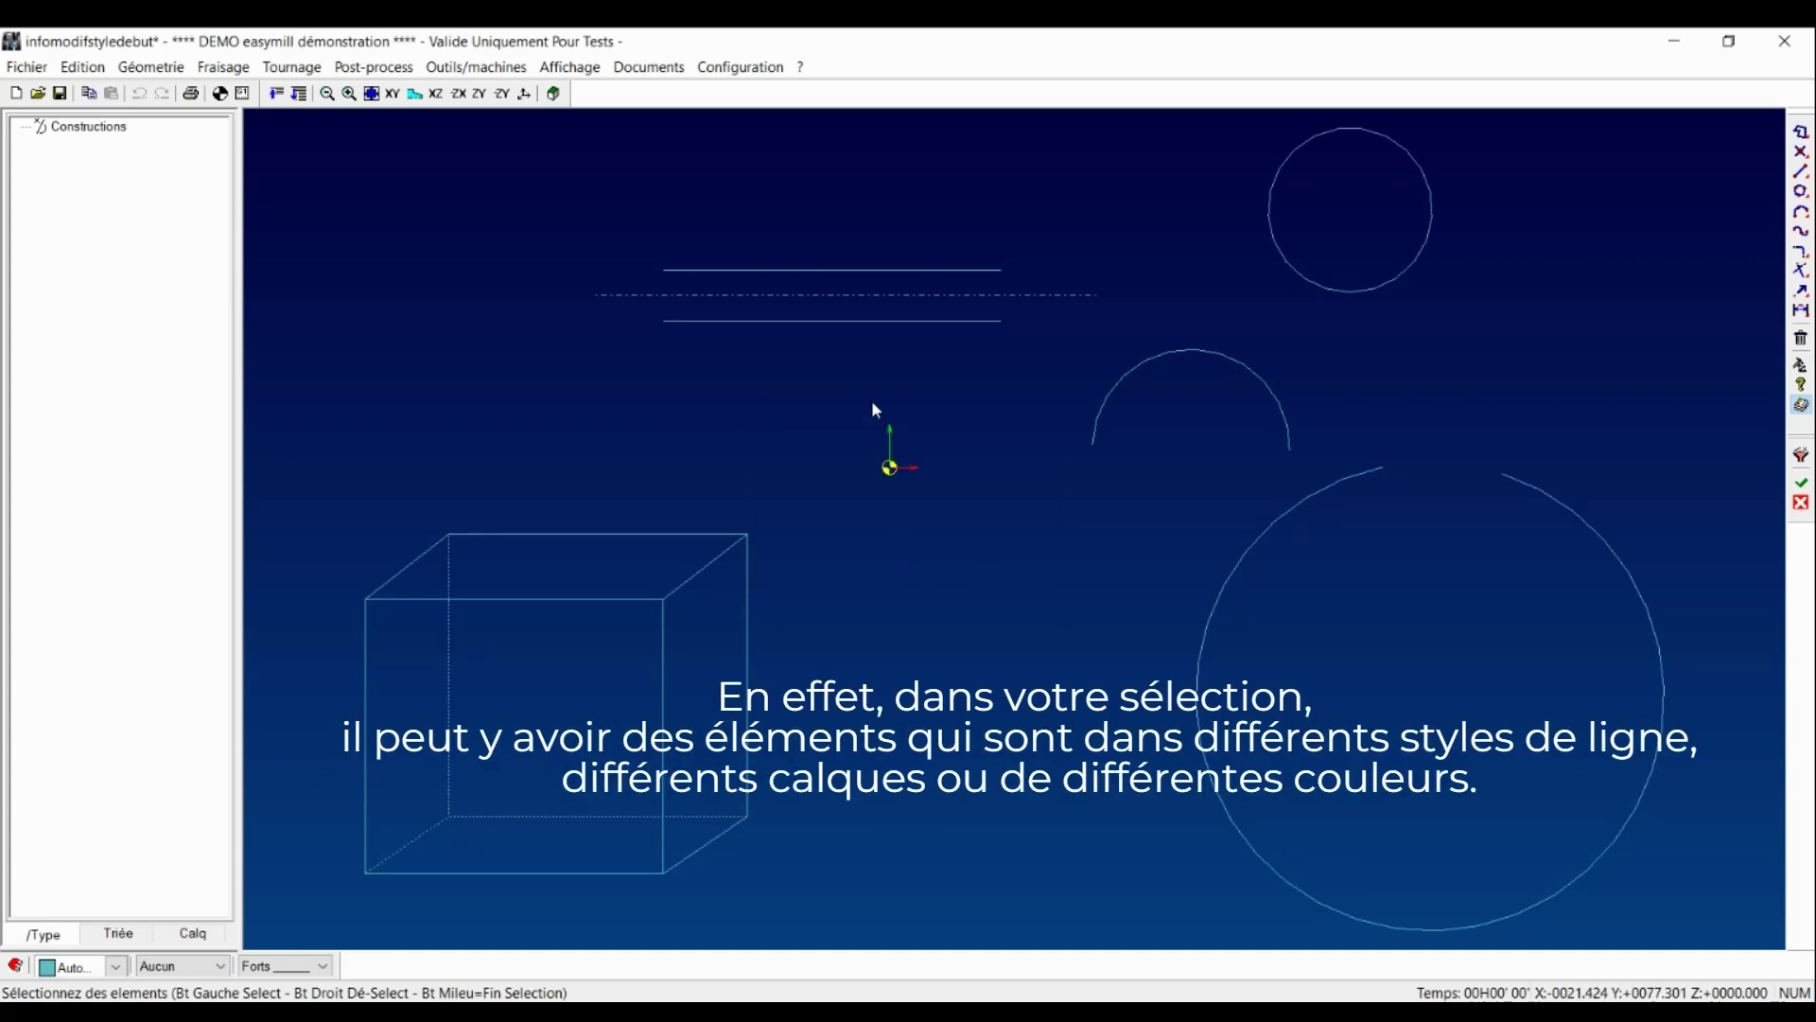
Select all three horizontal lines together and choose bright green as their colour in the attribute settings.
left_click_drag(511, 201, 1111, 342)
left_click(1803, 501)
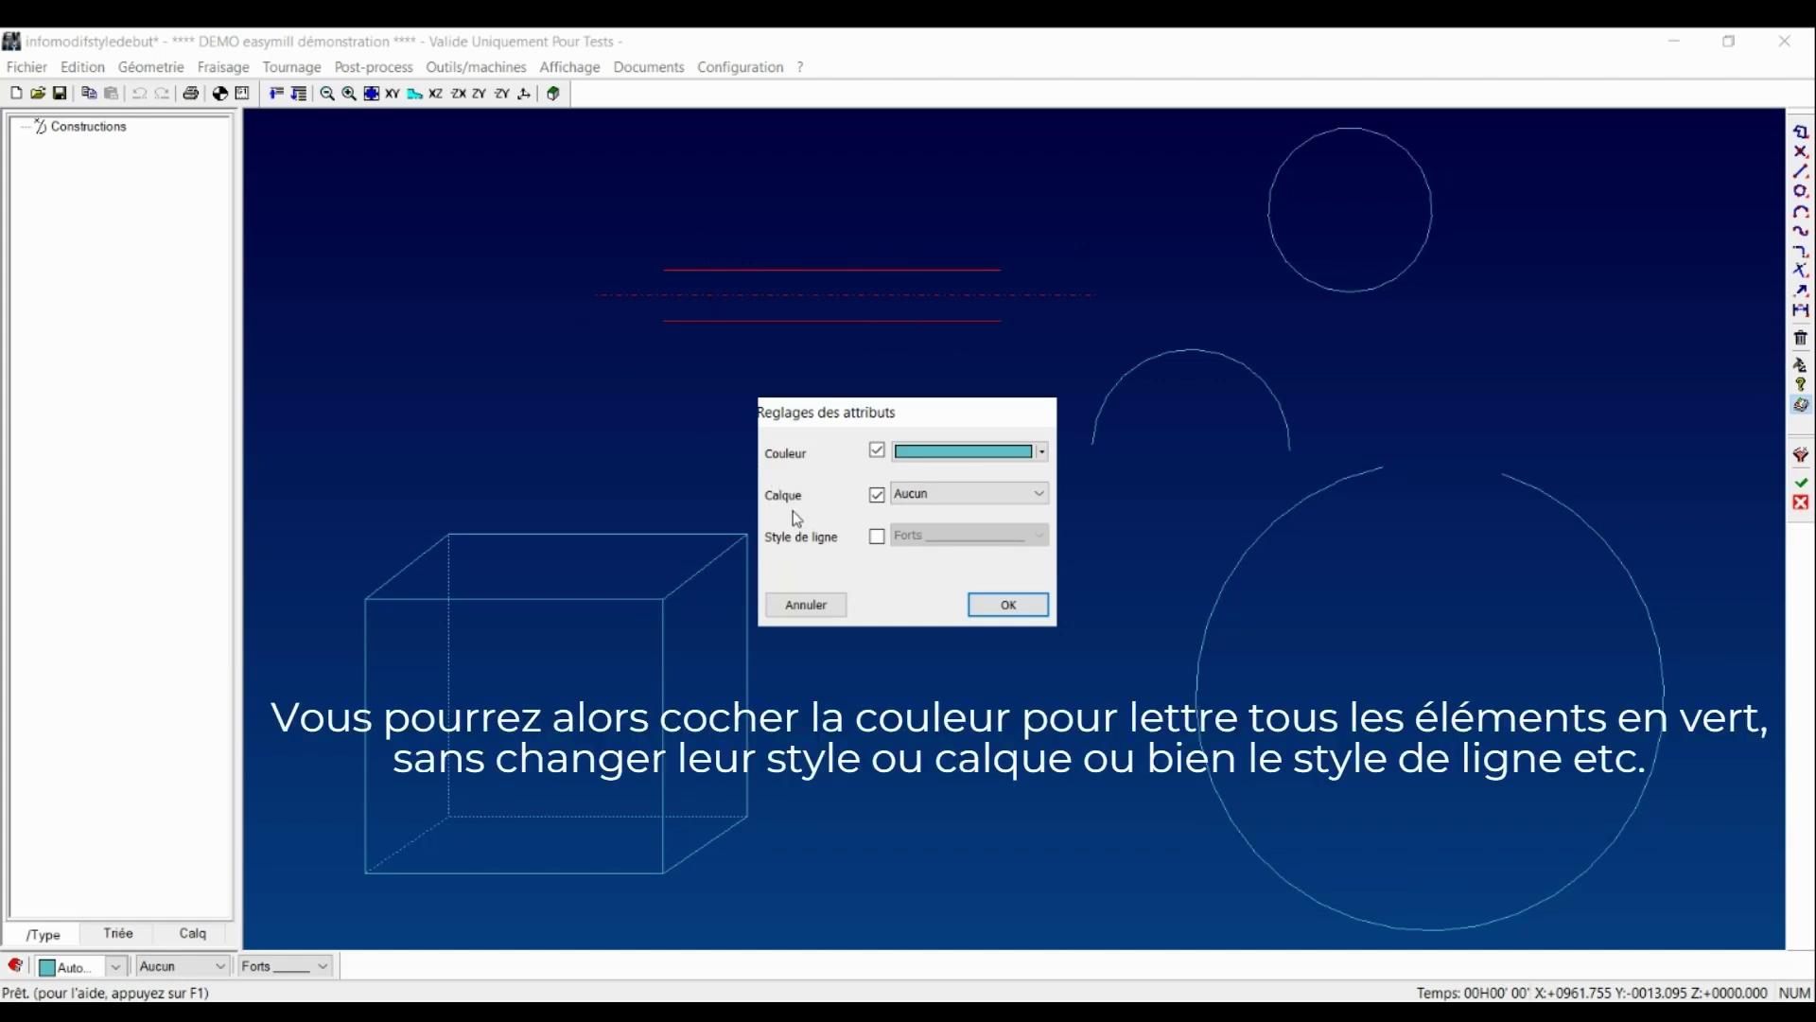
left_click(916, 454)
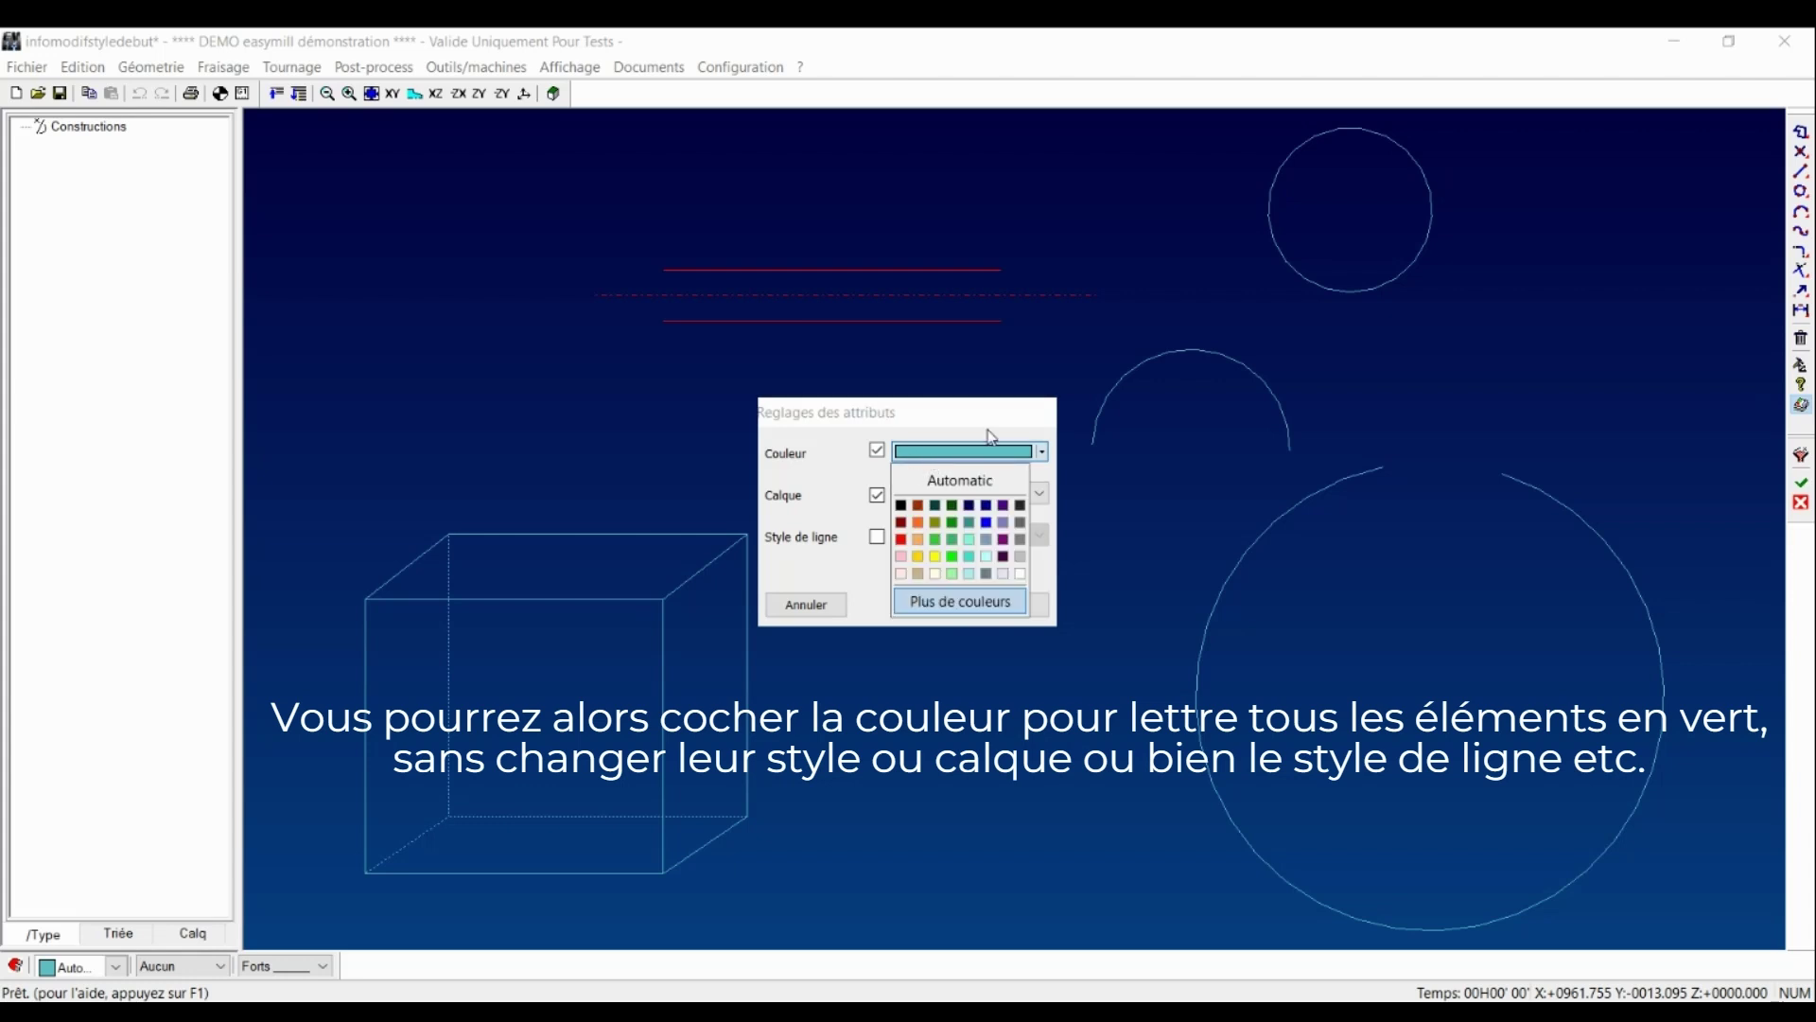
left_click(952, 557)
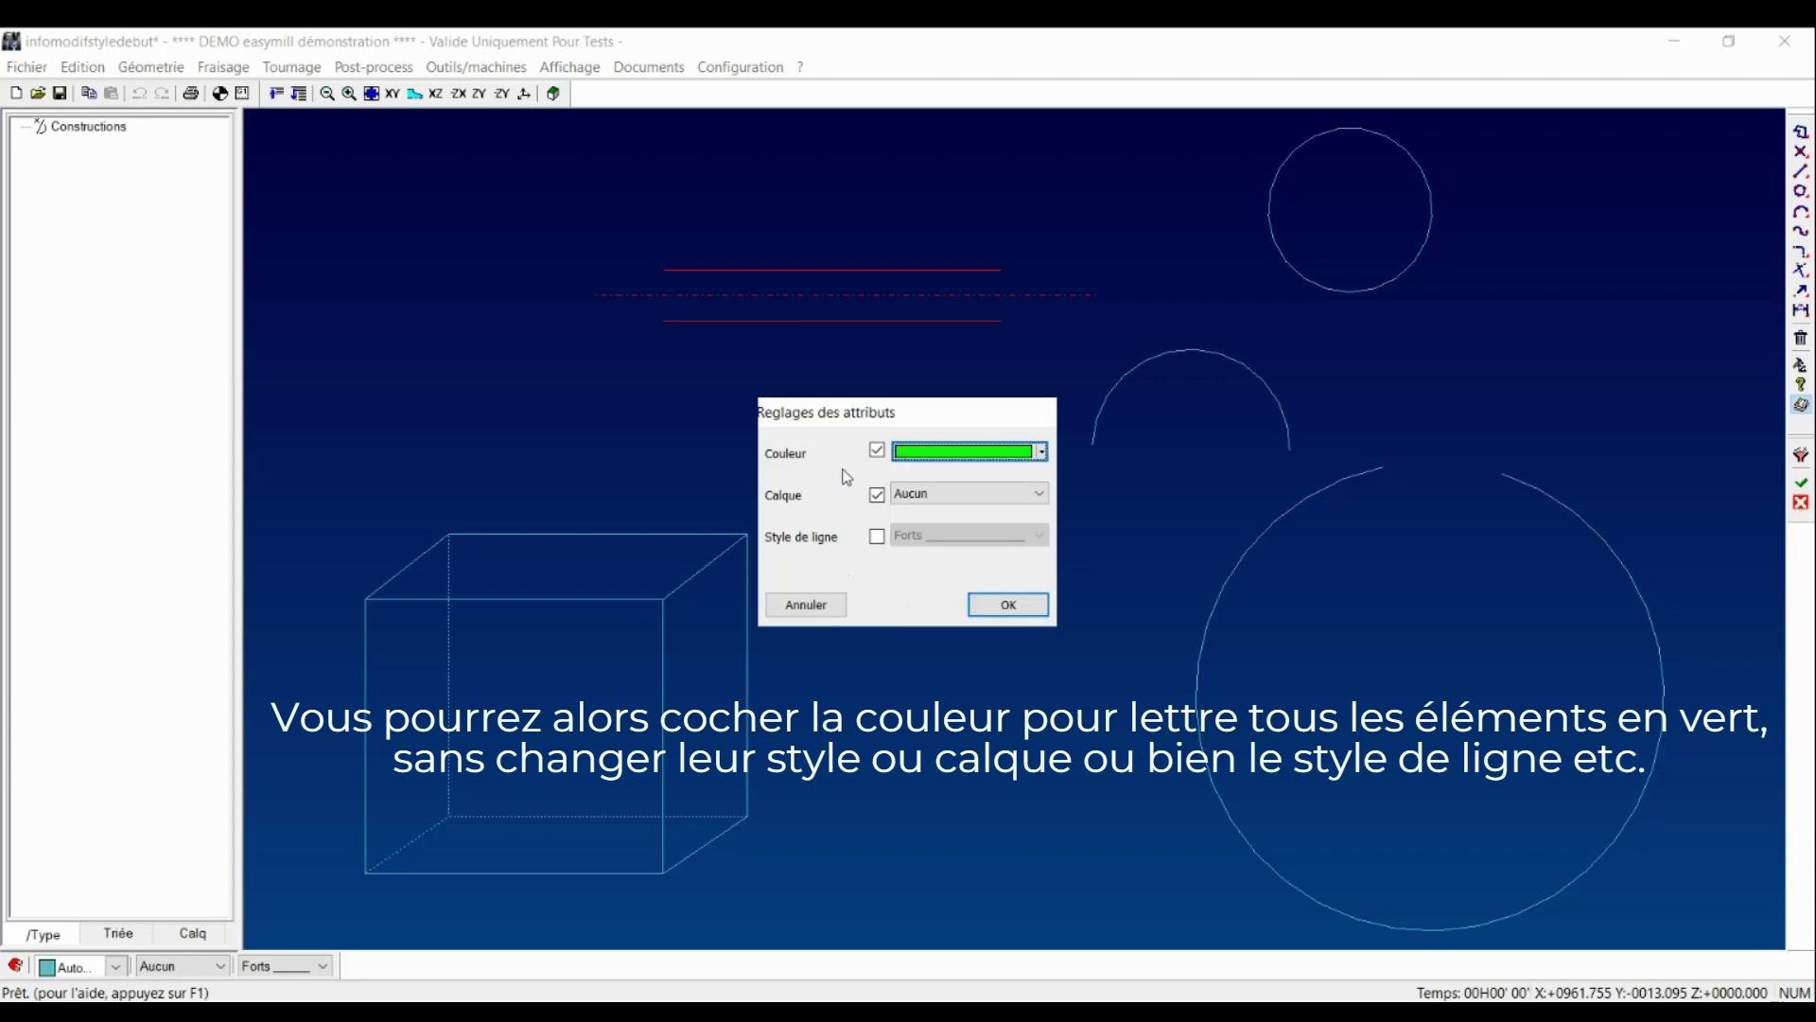
Assign the three lines to layer 2, leave line style excluded from the change, and apply the attributes.
left_click(958, 492)
left_click(916, 541)
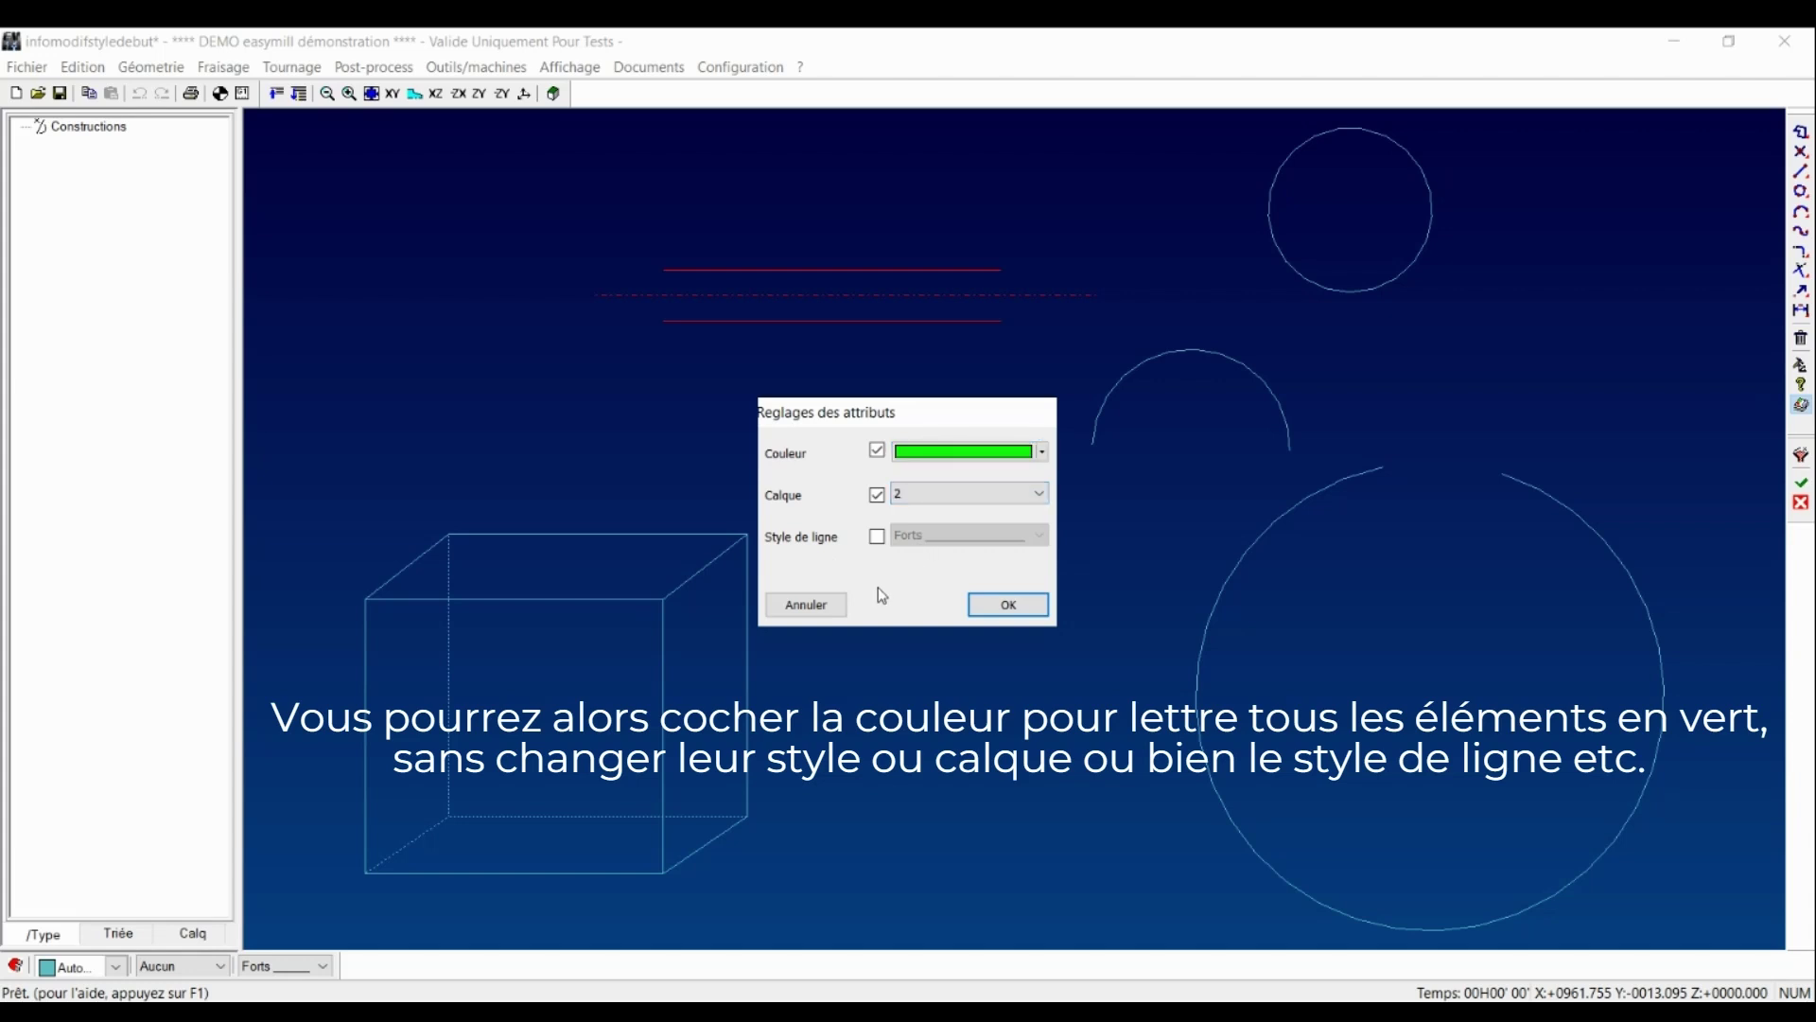
left_click(877, 536)
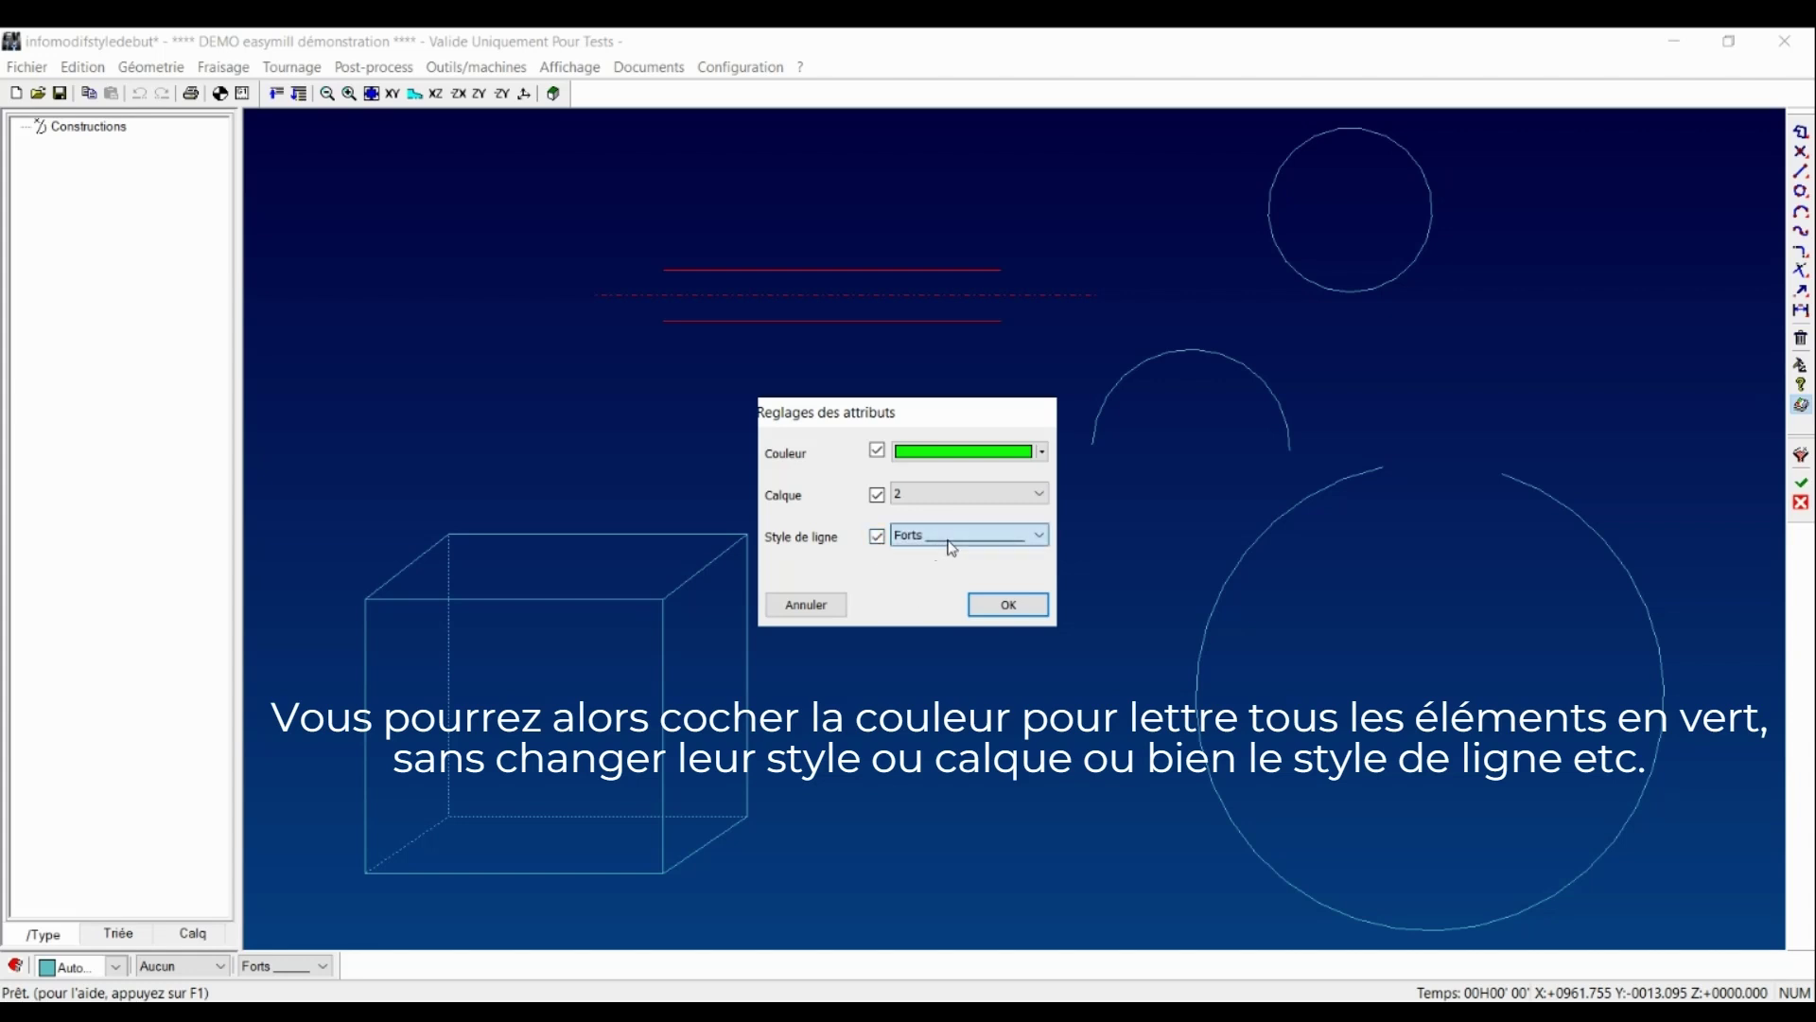
left_click(877, 536)
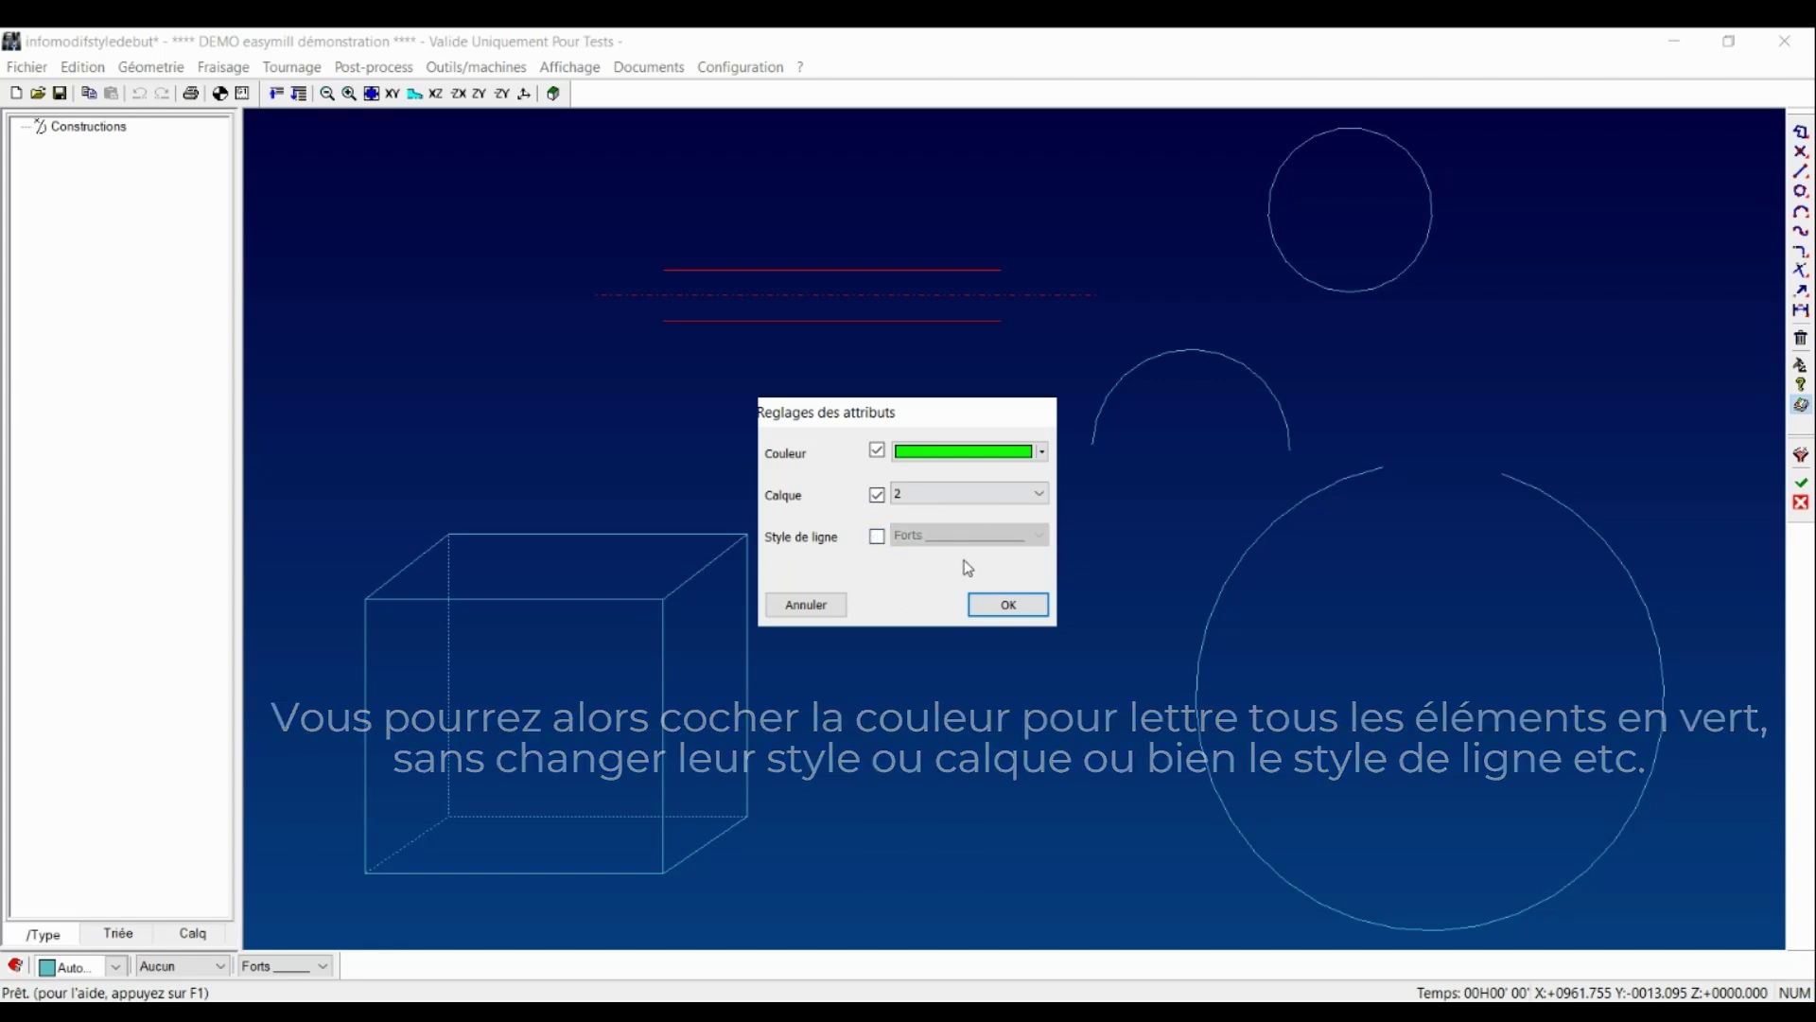
left_click(1005, 613)
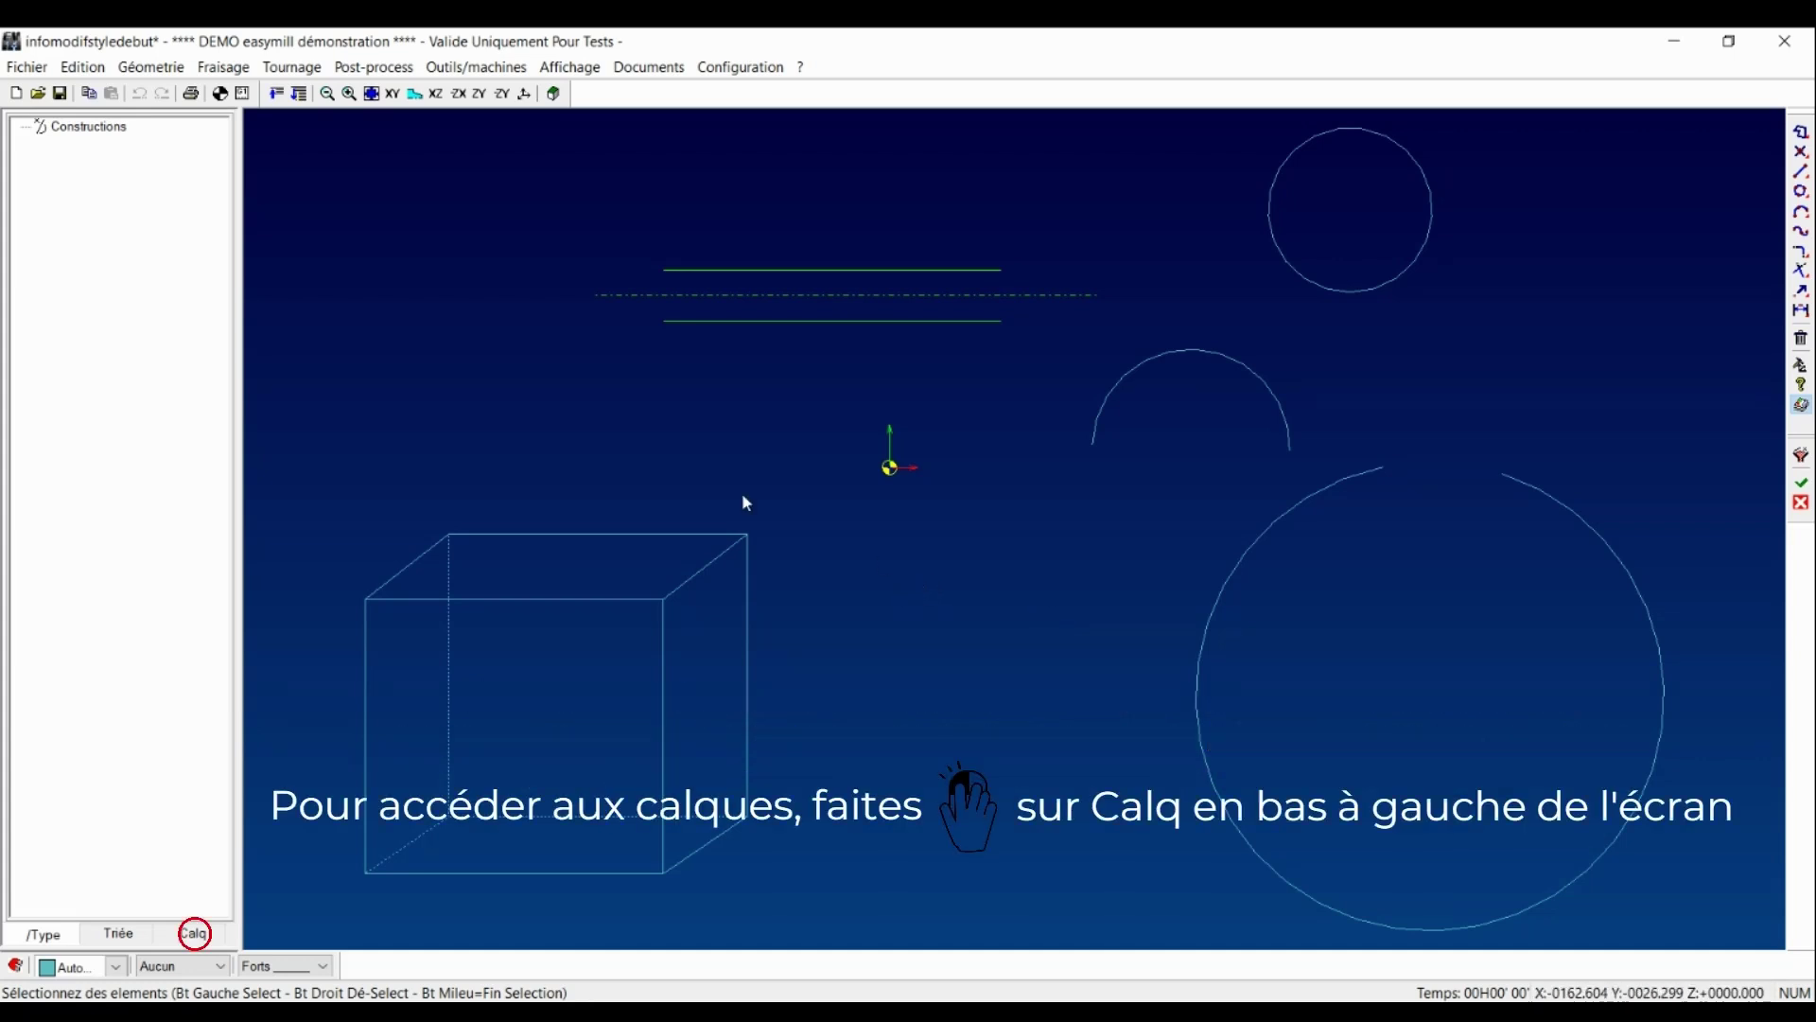
Show the layer list and rename user-defined layer 2 as essai.
left_click(194, 935)
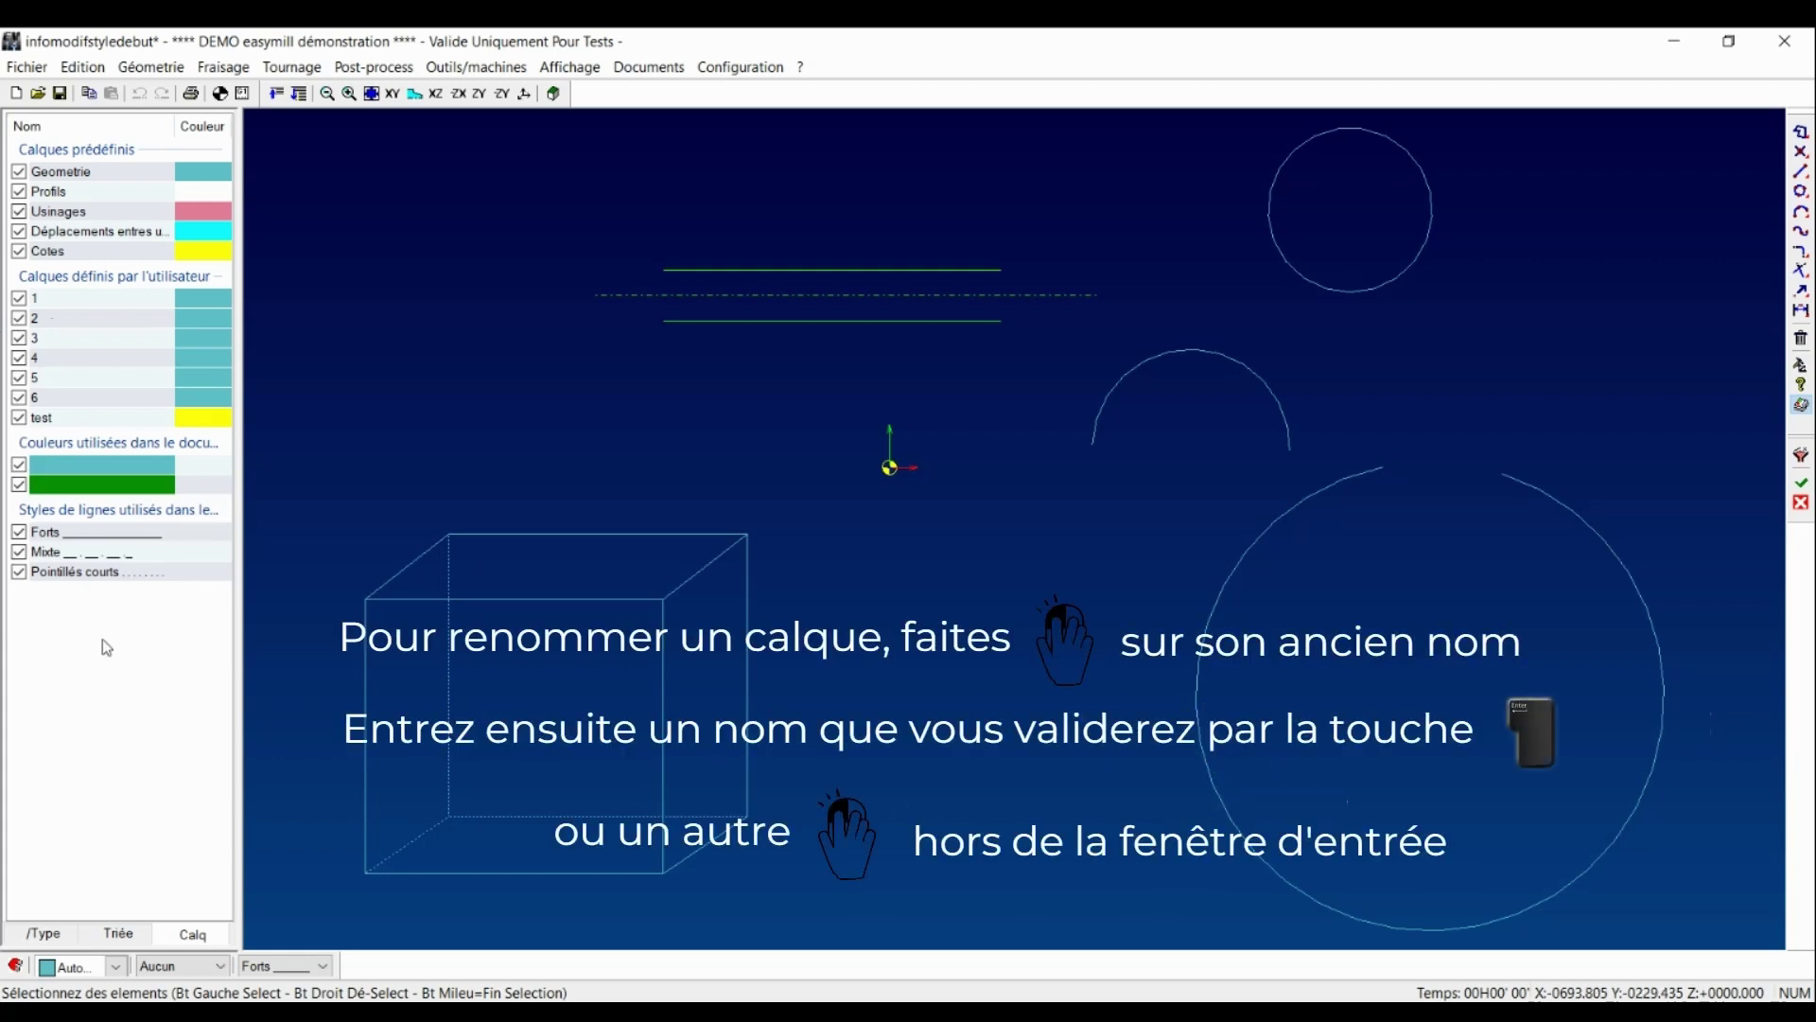
left_click(66, 318)
left_click(68, 319)
type("essai")
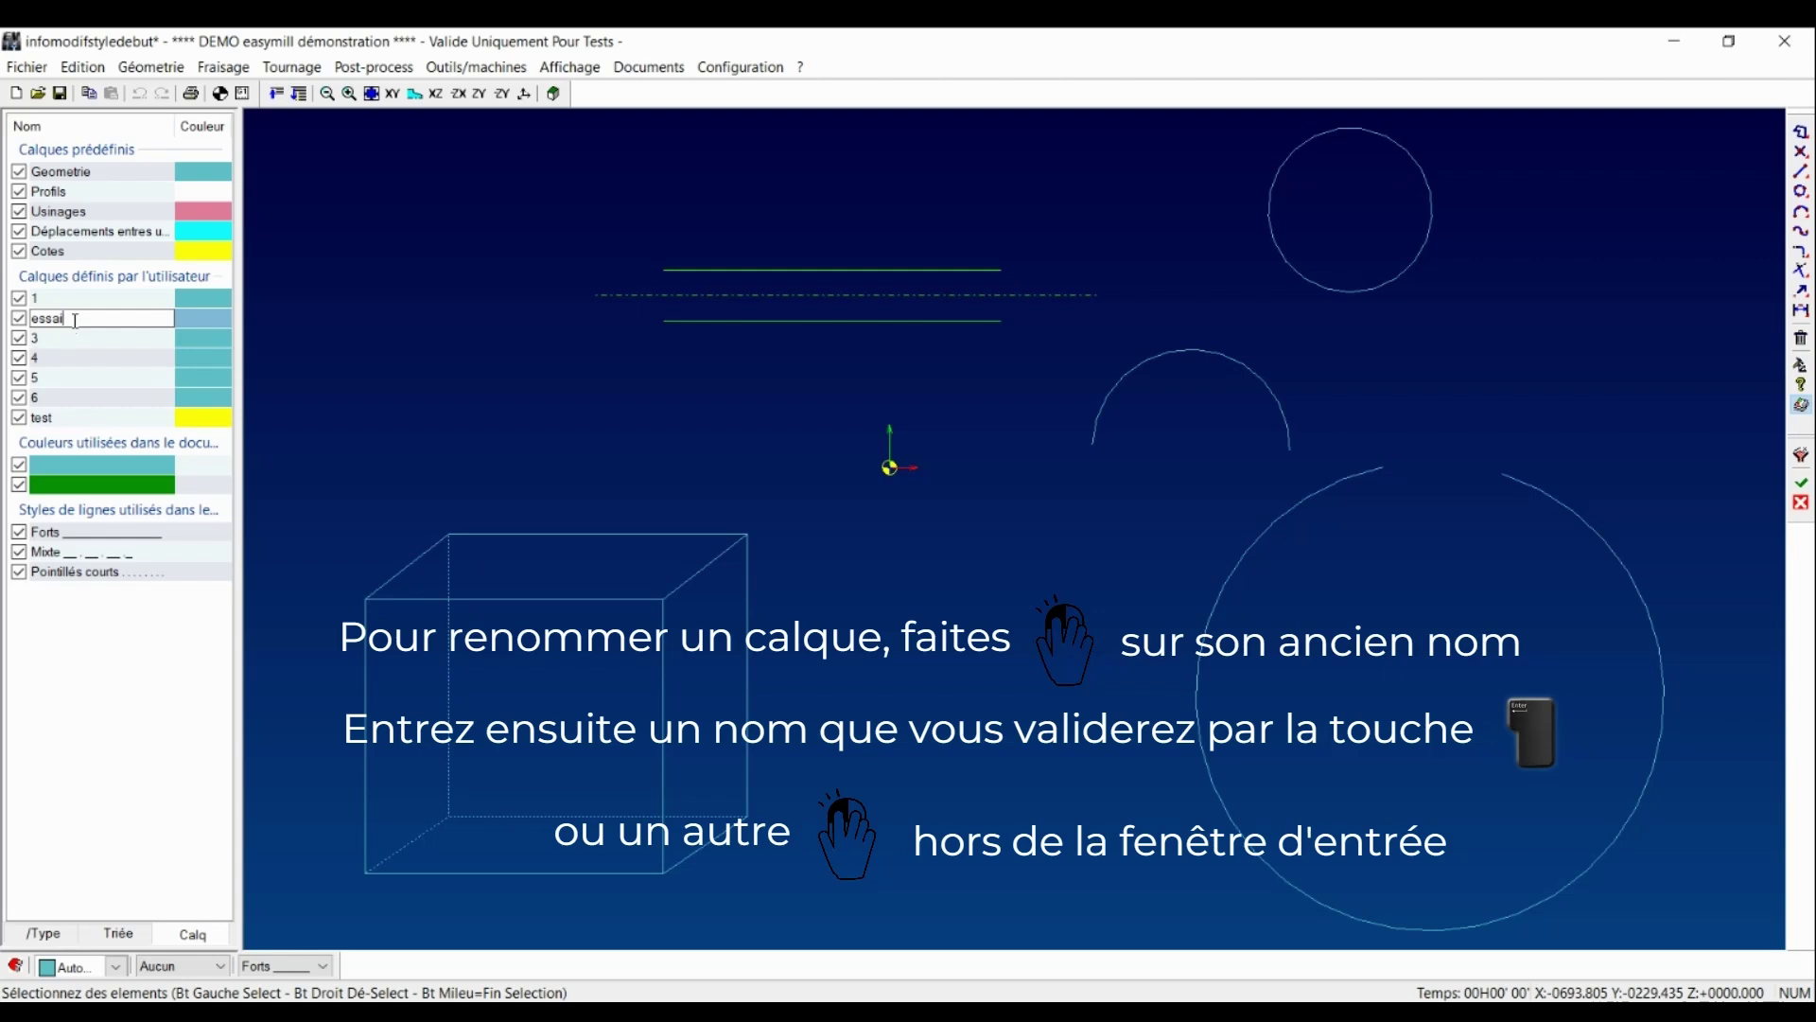
left_click(85, 670)
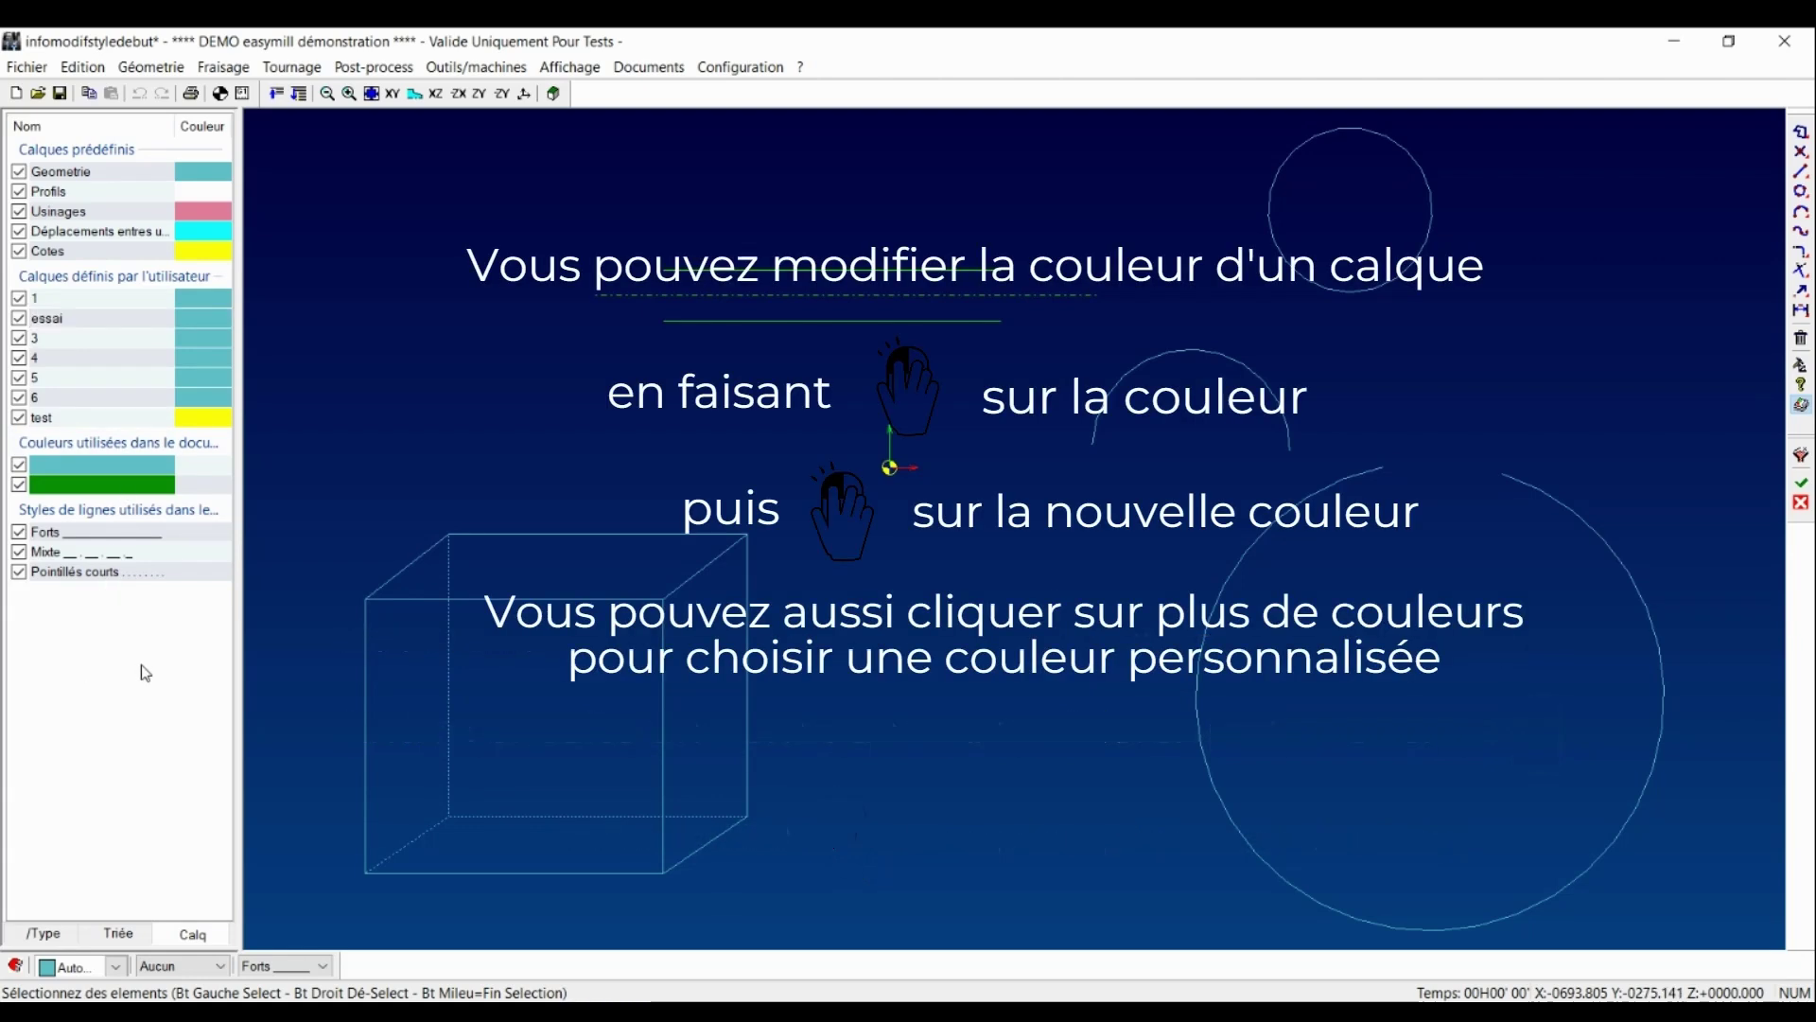
Change the colour of the essai layer to yellow.
left_click(197, 323)
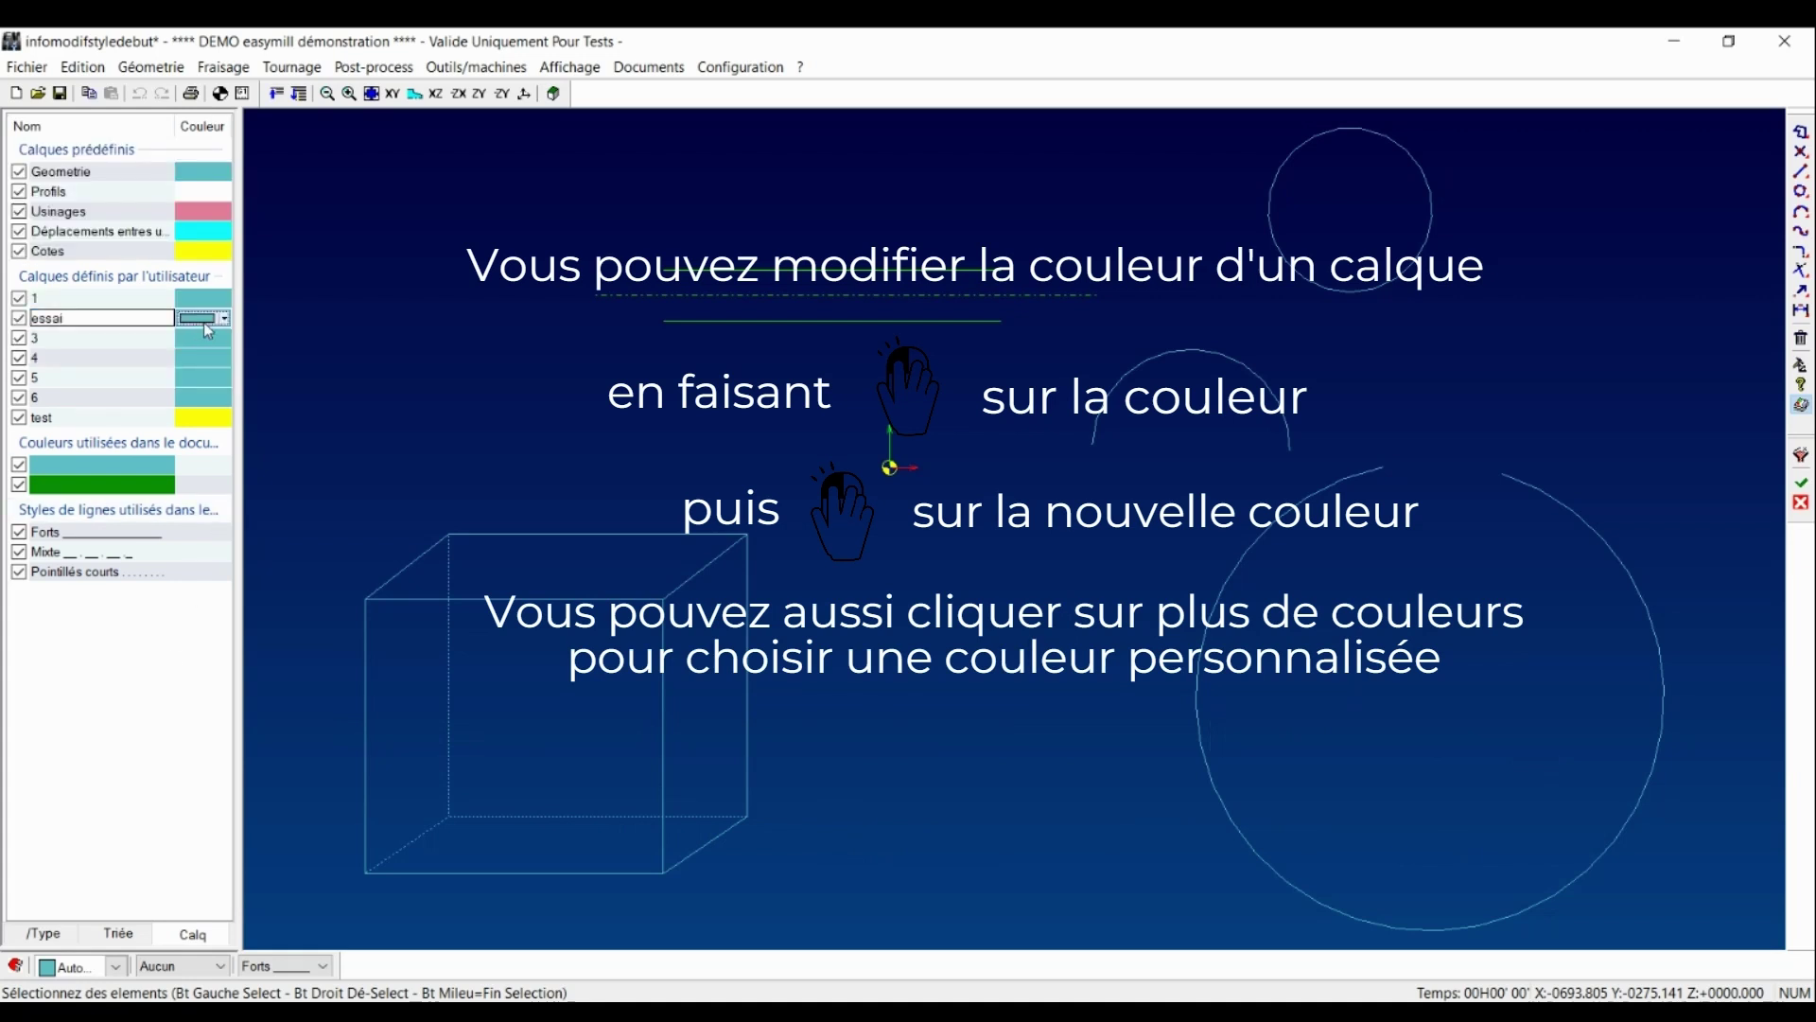
left_click(204, 323)
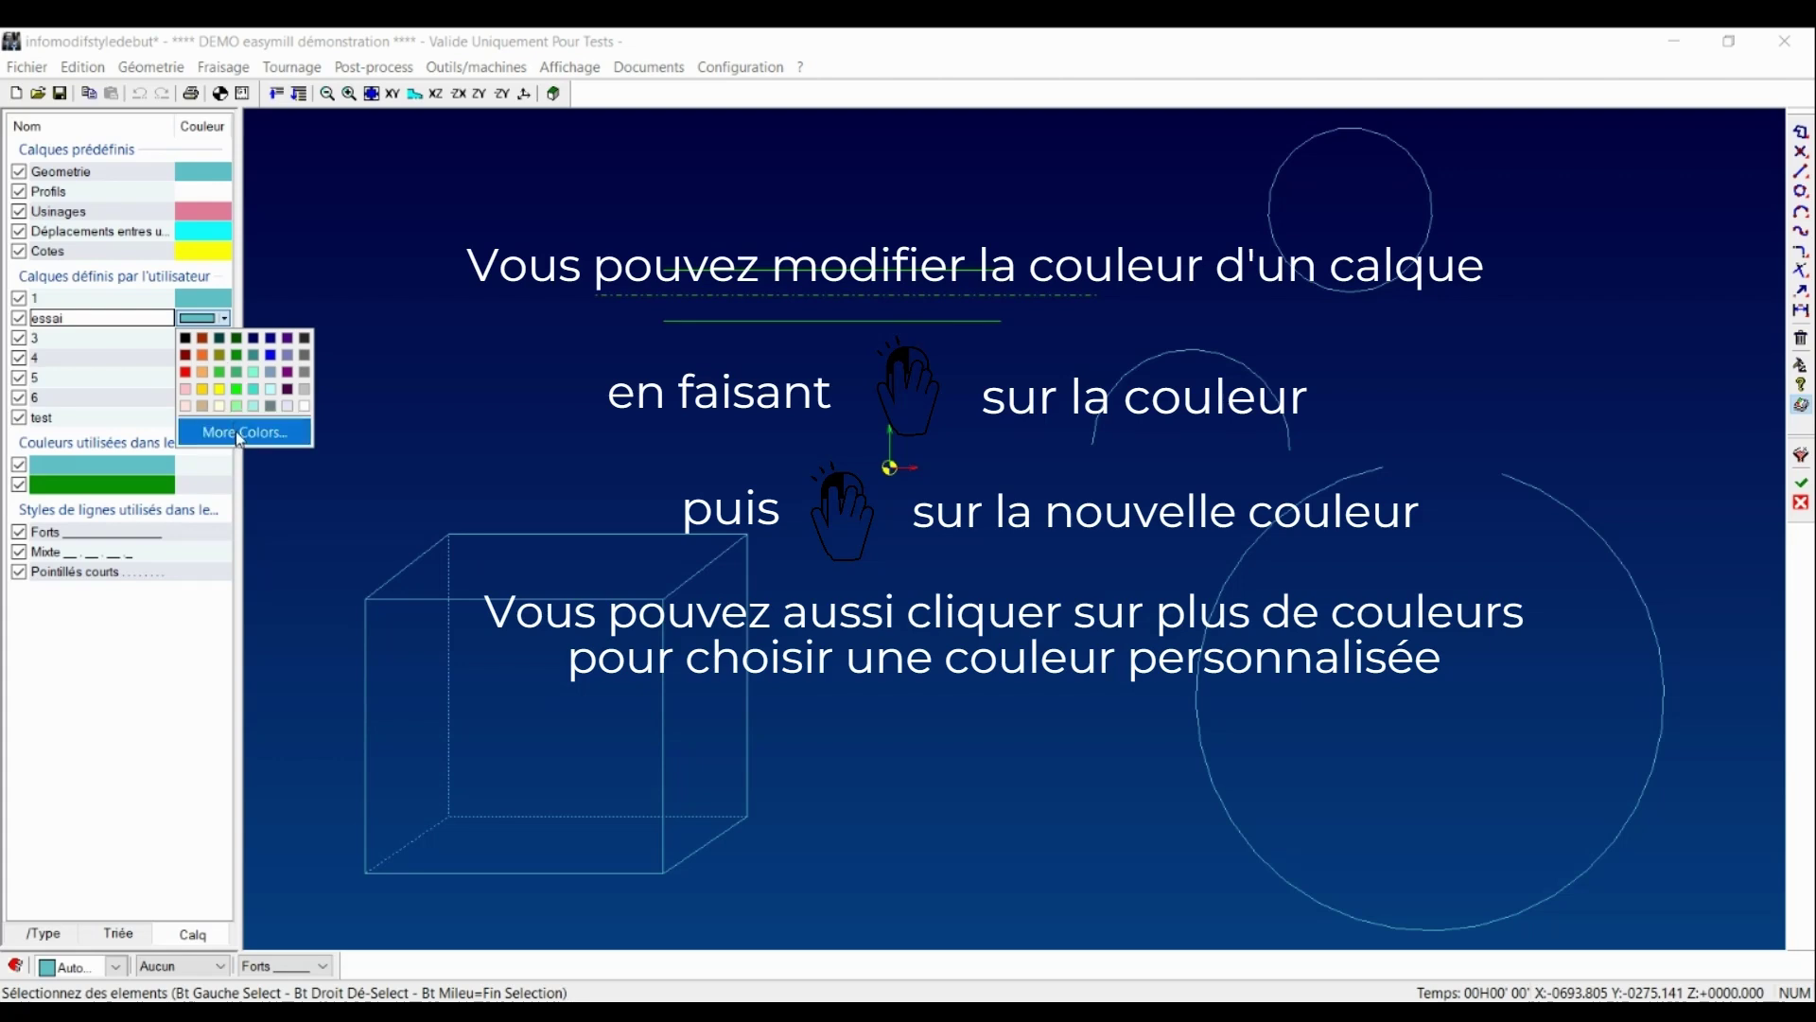
left_click(219, 390)
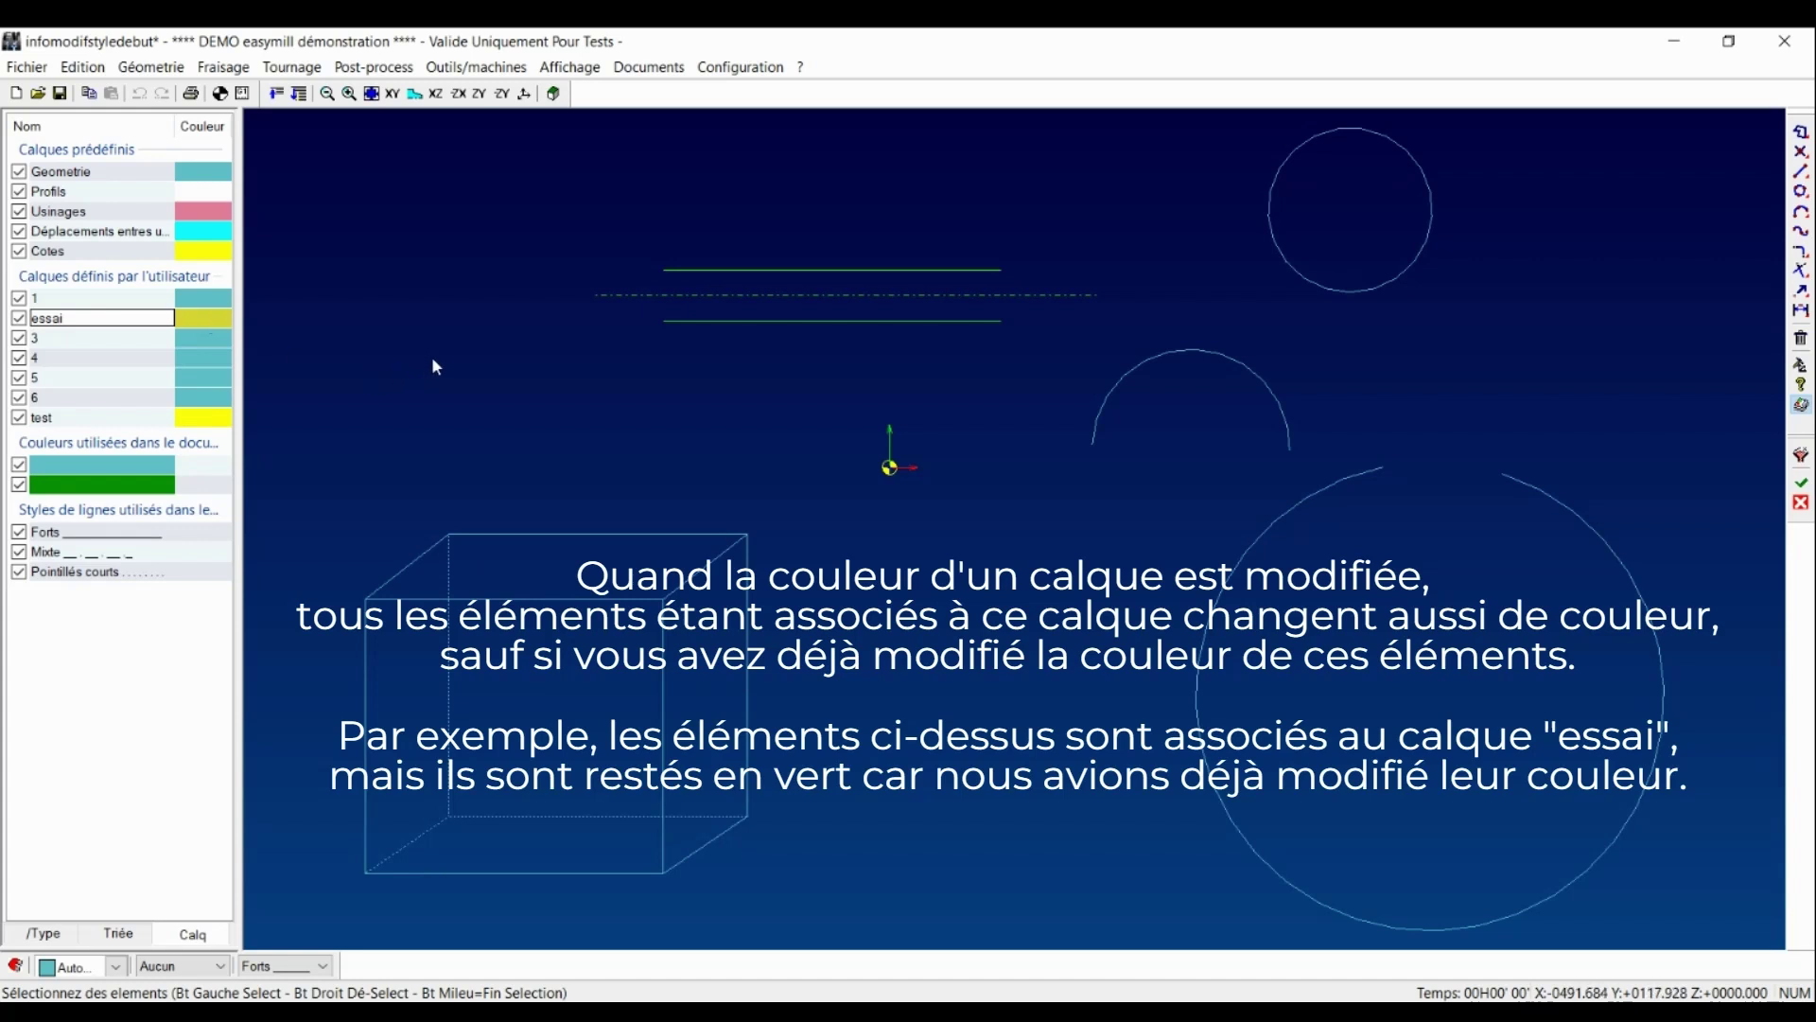
Check the colour and layer attributes of the three horizontal lines.
left_click_drag(494, 194, 997, 352)
left_click(1802, 482)
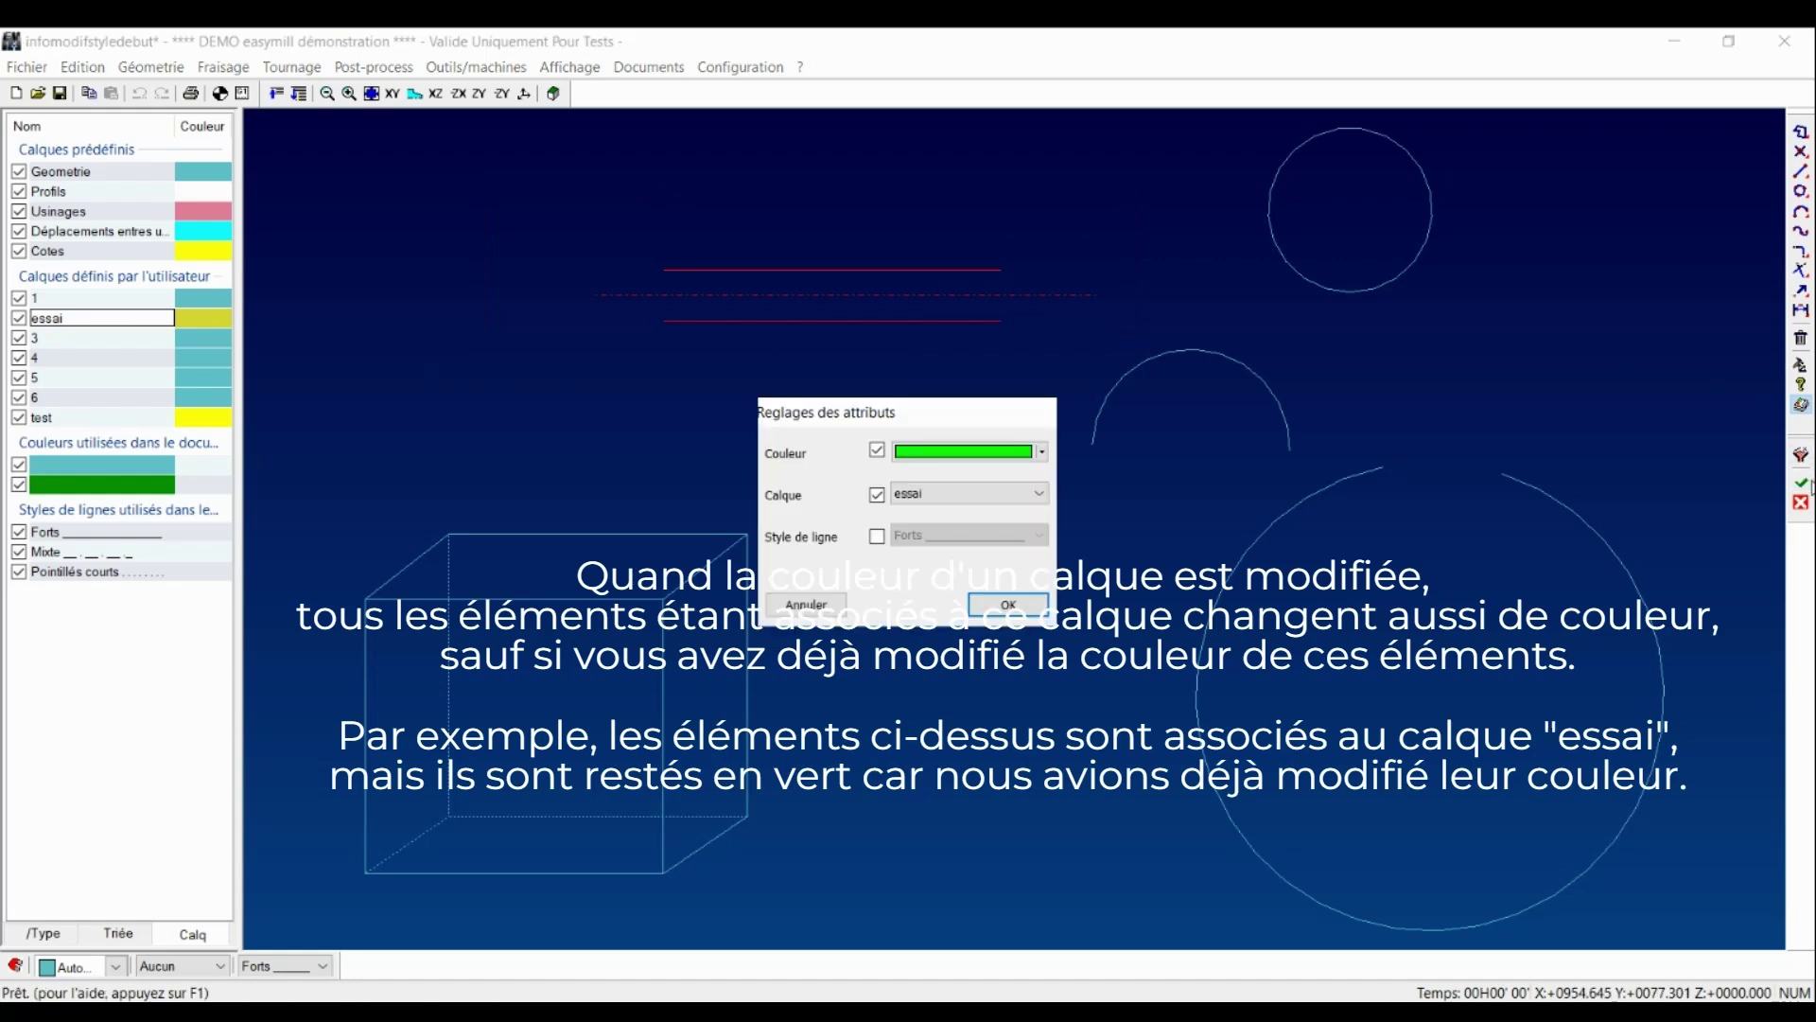
left_click(979, 460)
left_click(975, 605)
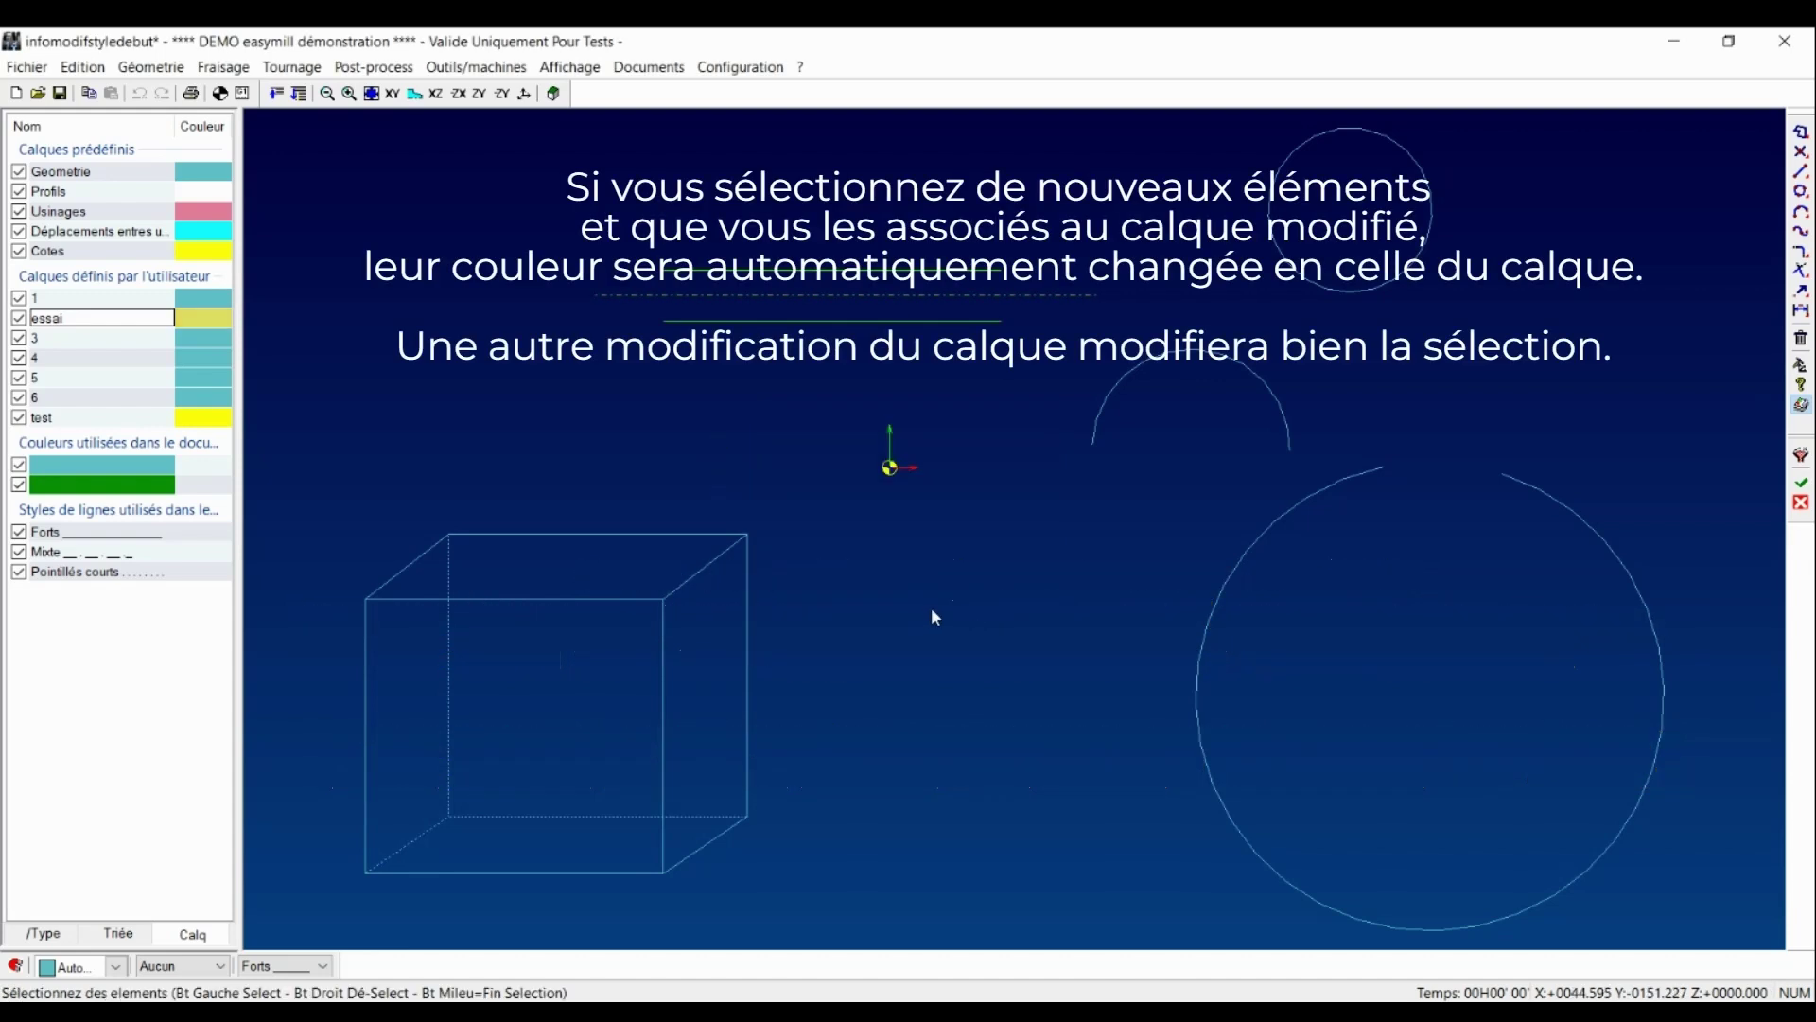
Assign the cube's three dotted hidden edges to the essai layer through their attributes.
left_click(582, 820)
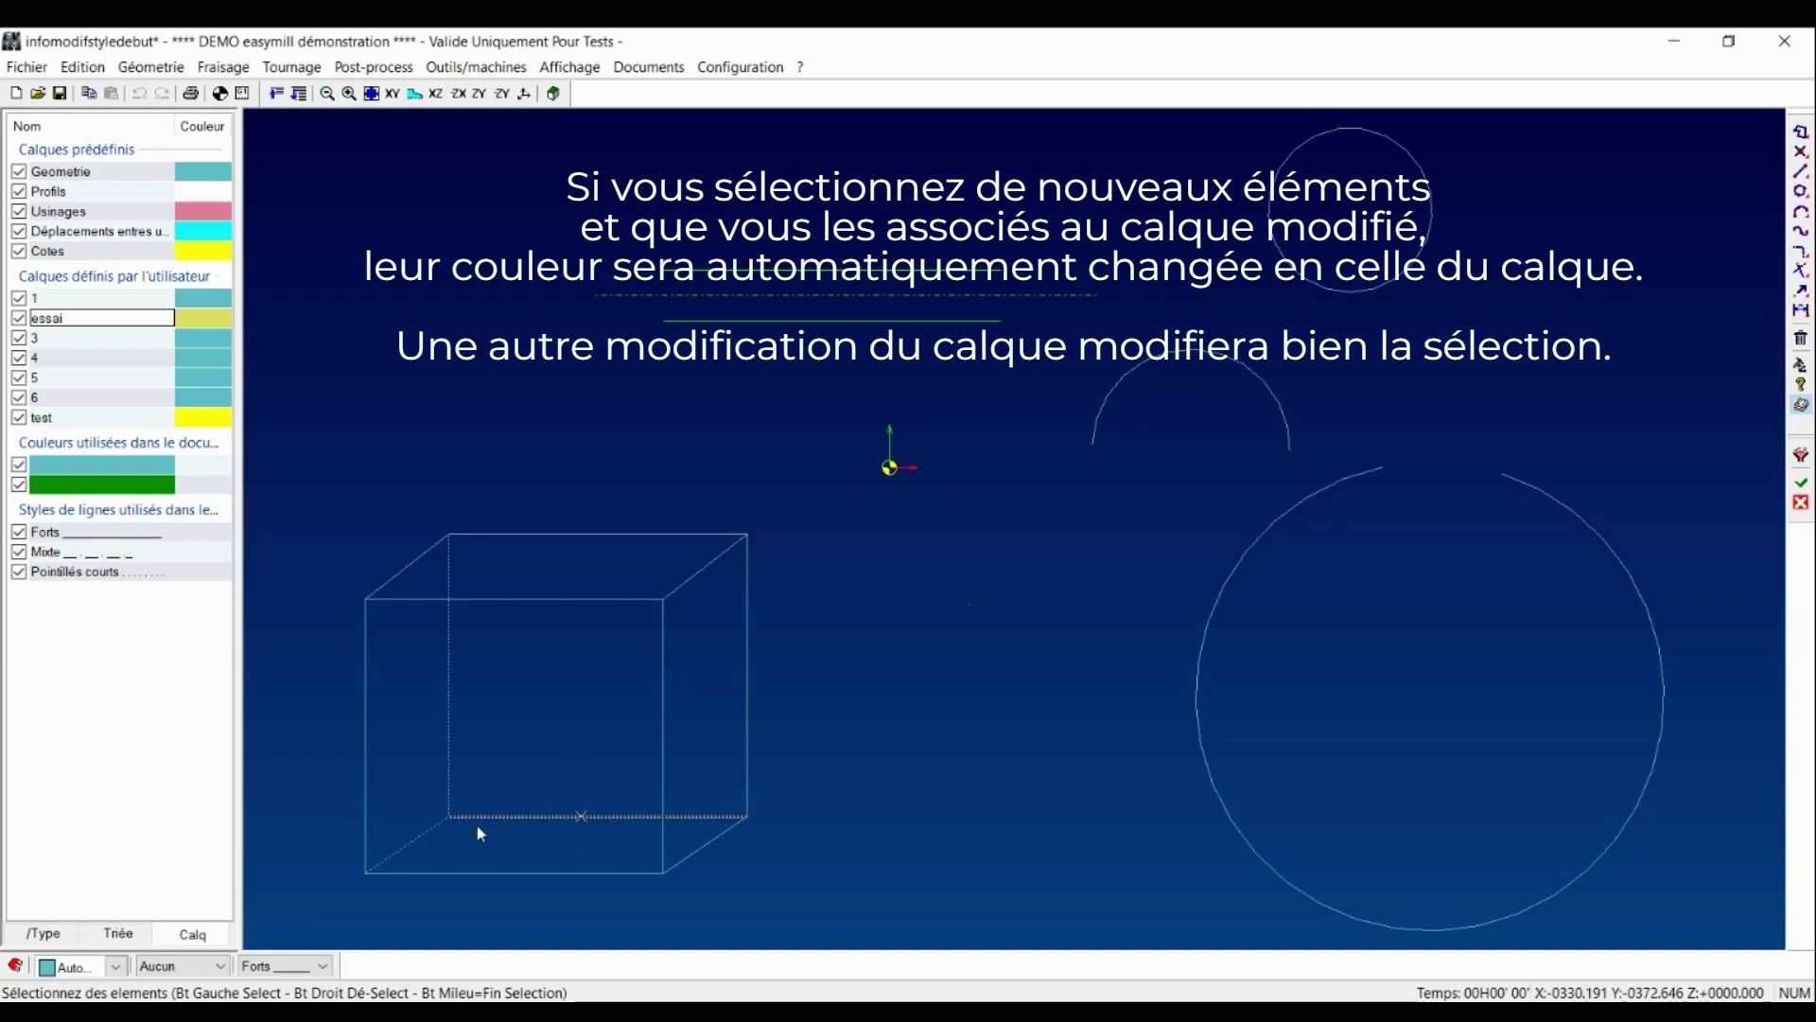
left_click(408, 842)
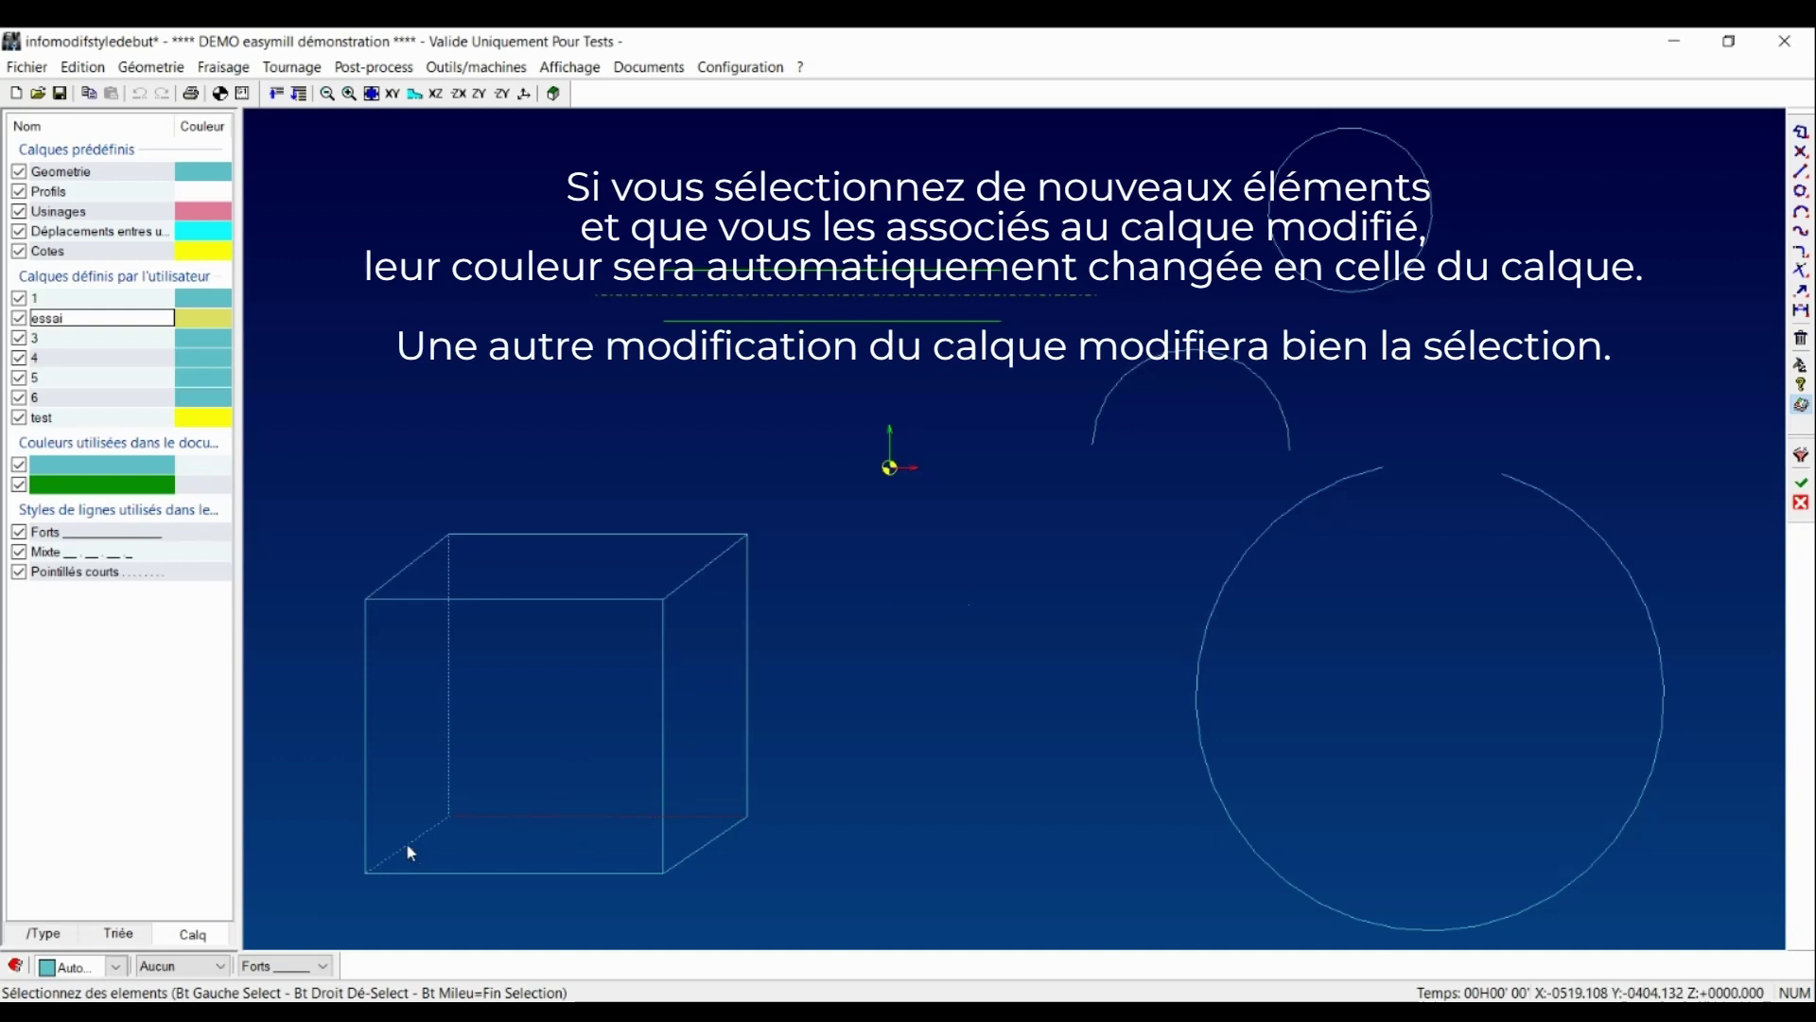
left_click(448, 770)
middle_click(609, 627)
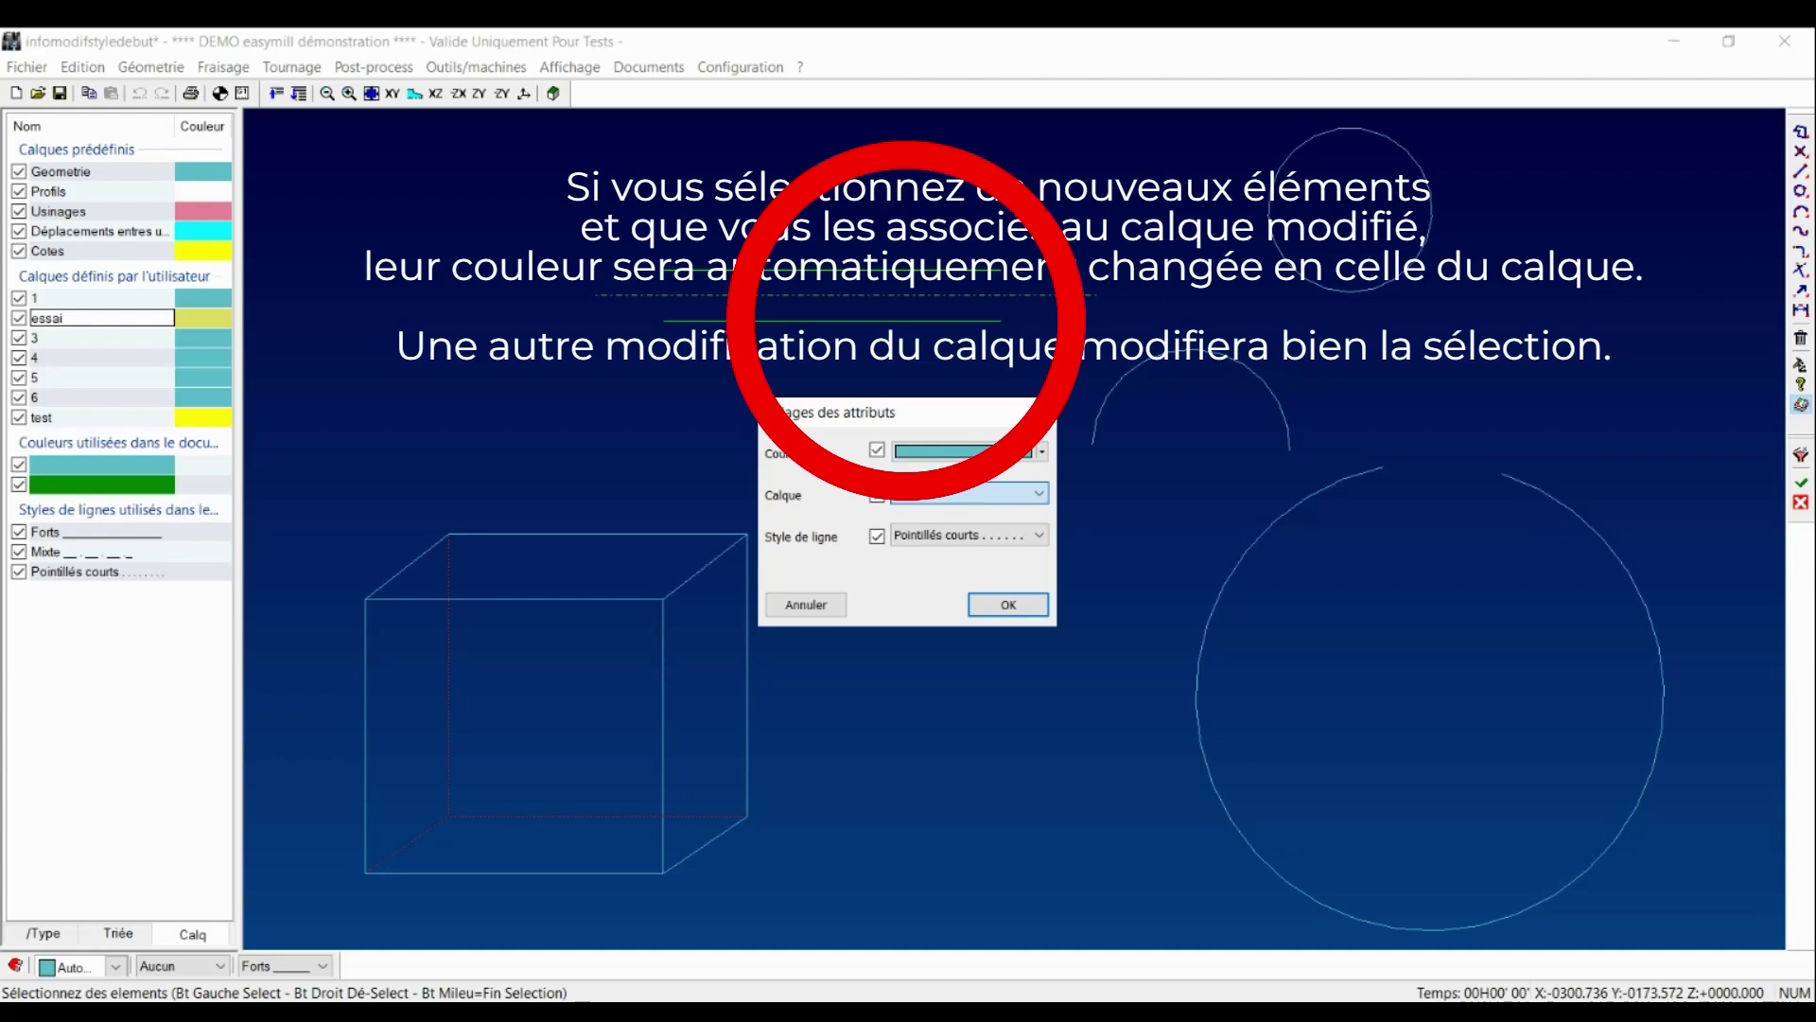
left_click(1006, 604)
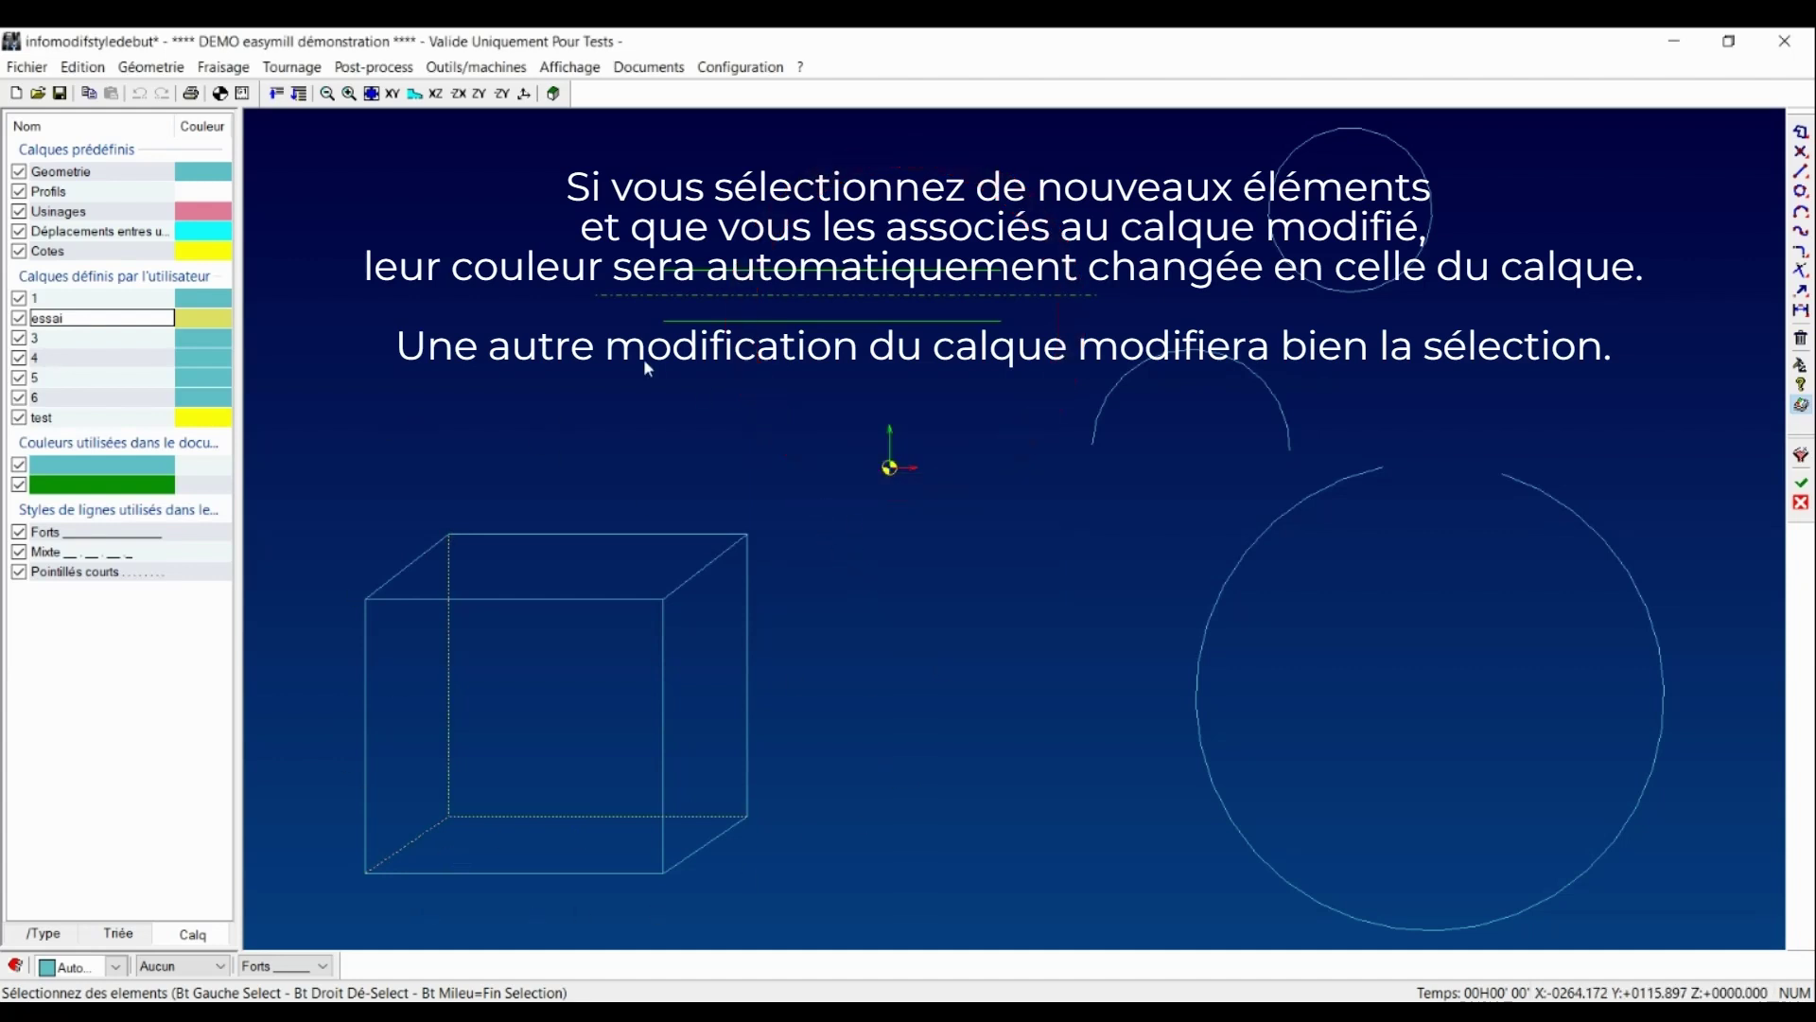
Change the colour of the essai layer to light green.
left_click(204, 321)
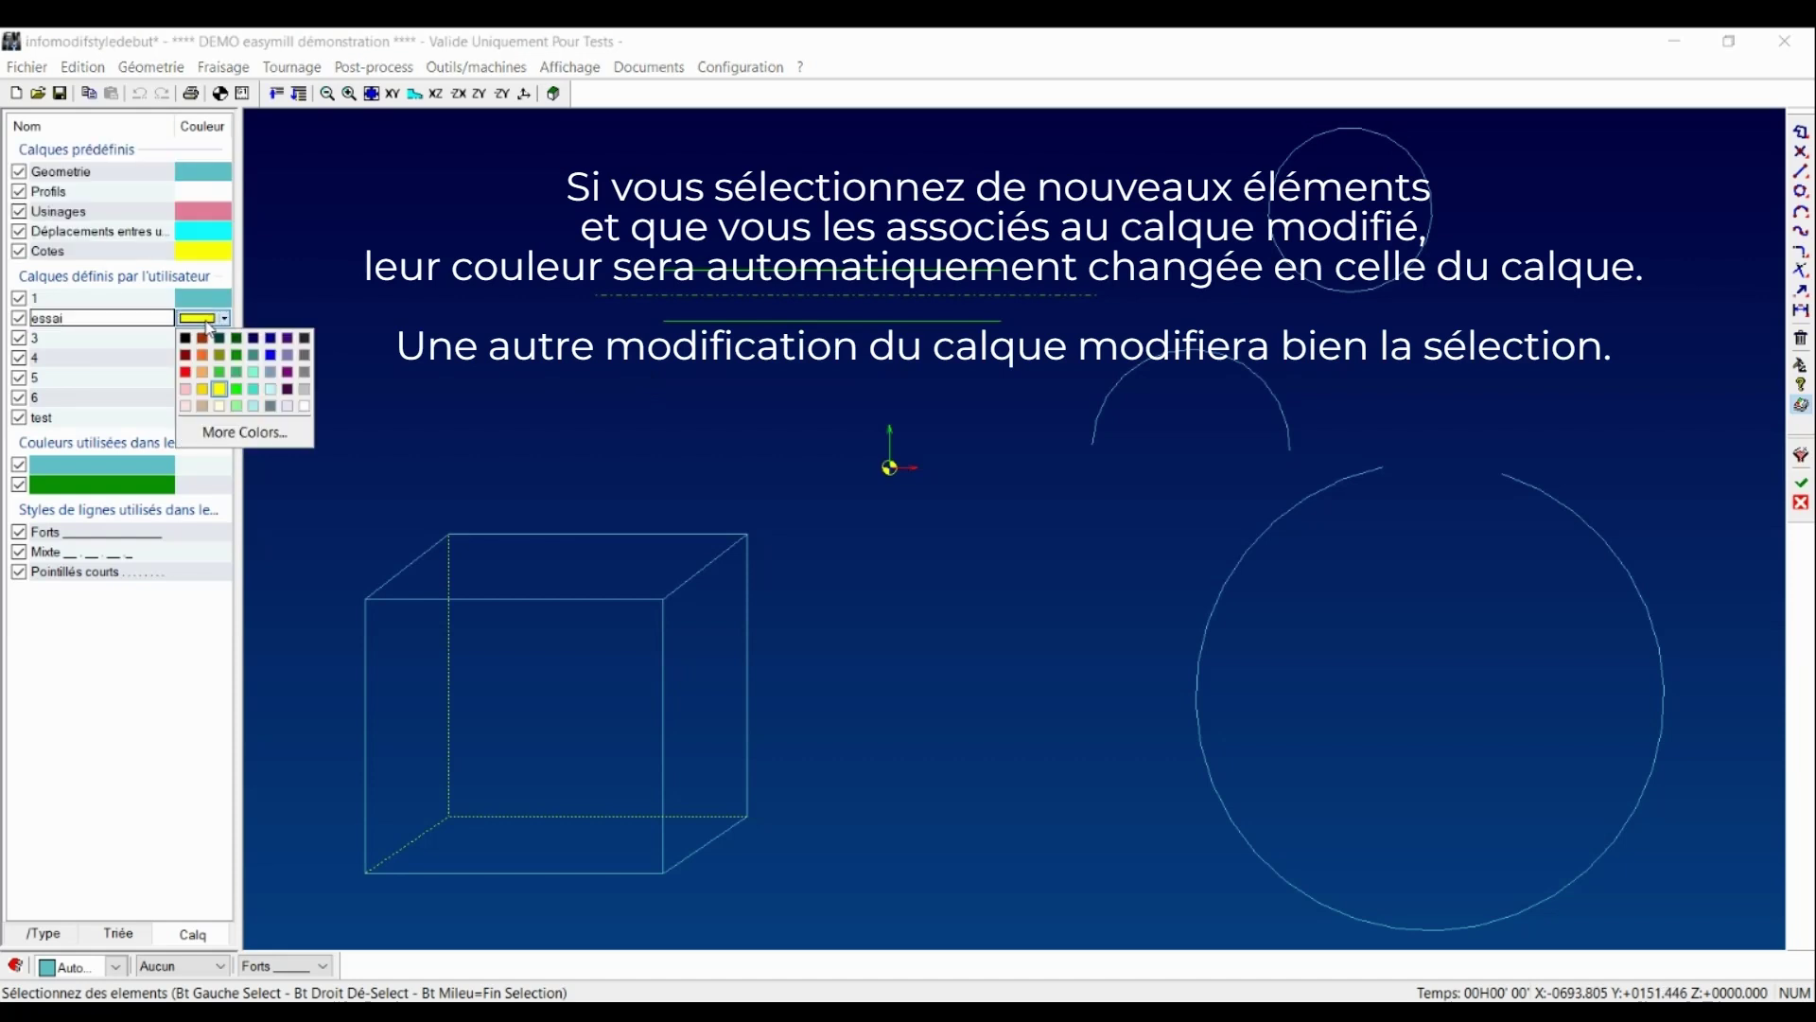
left_click(237, 408)
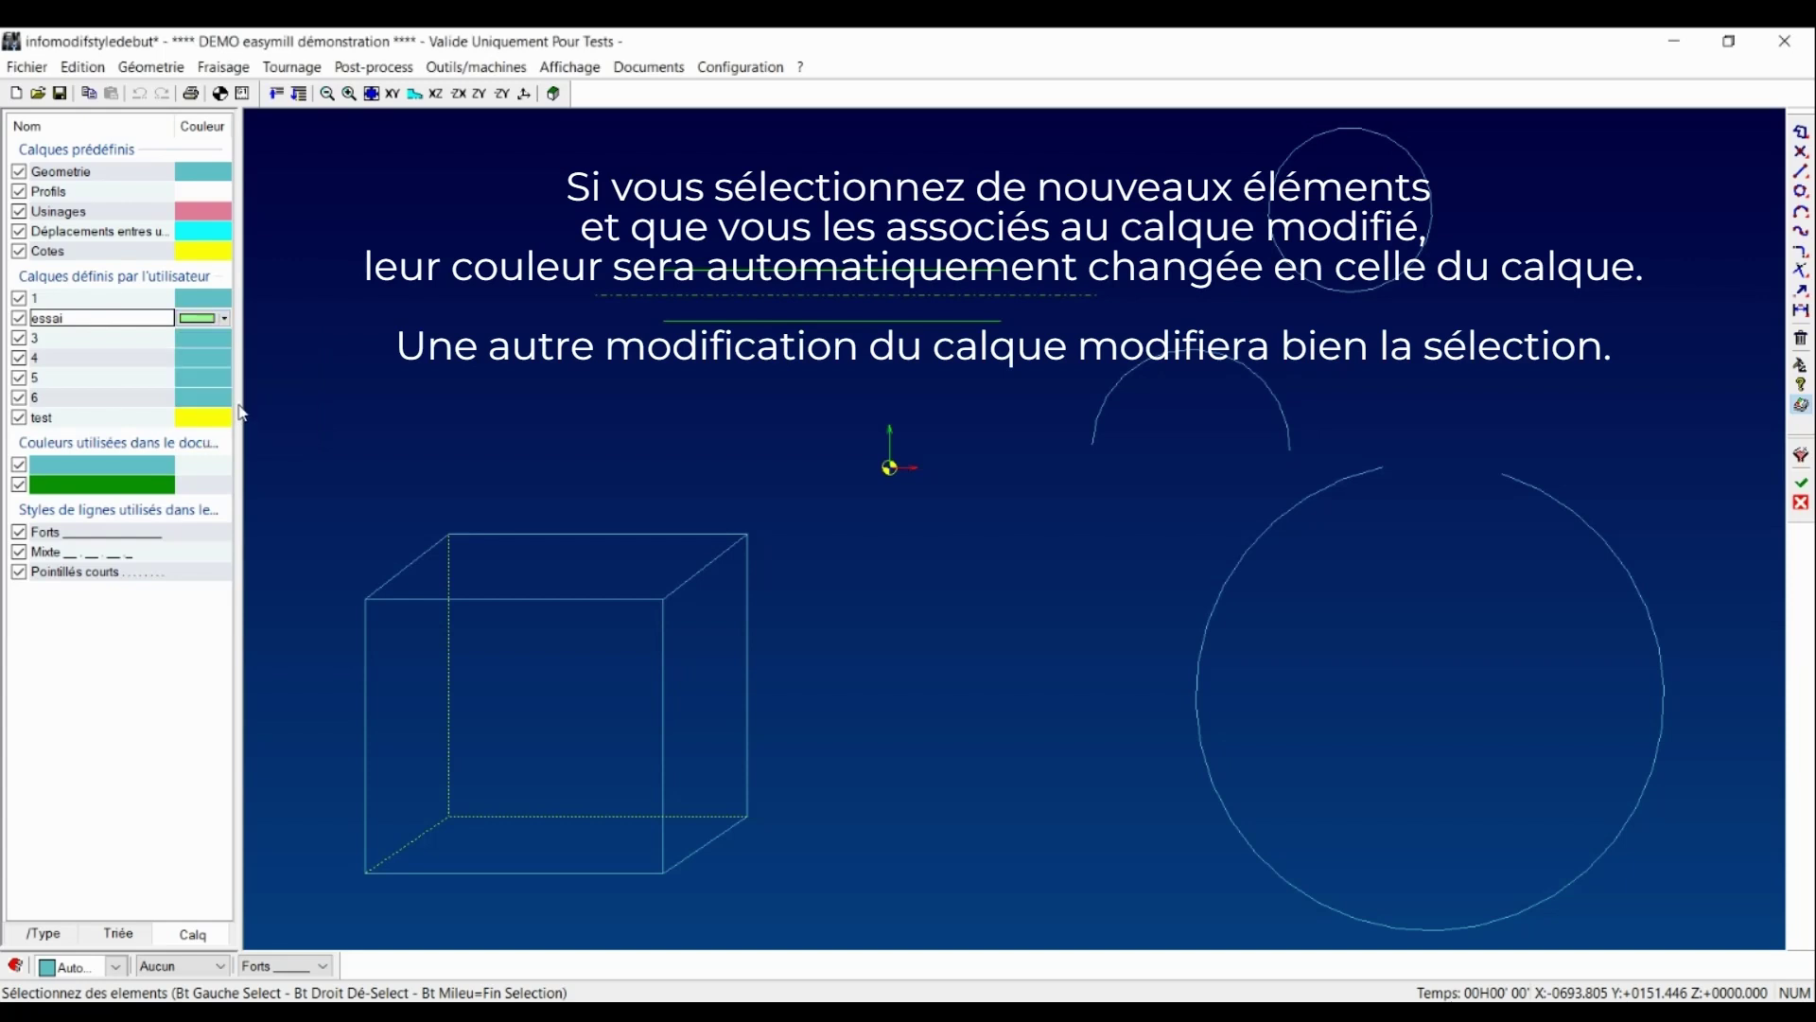
left_click(1008, 605)
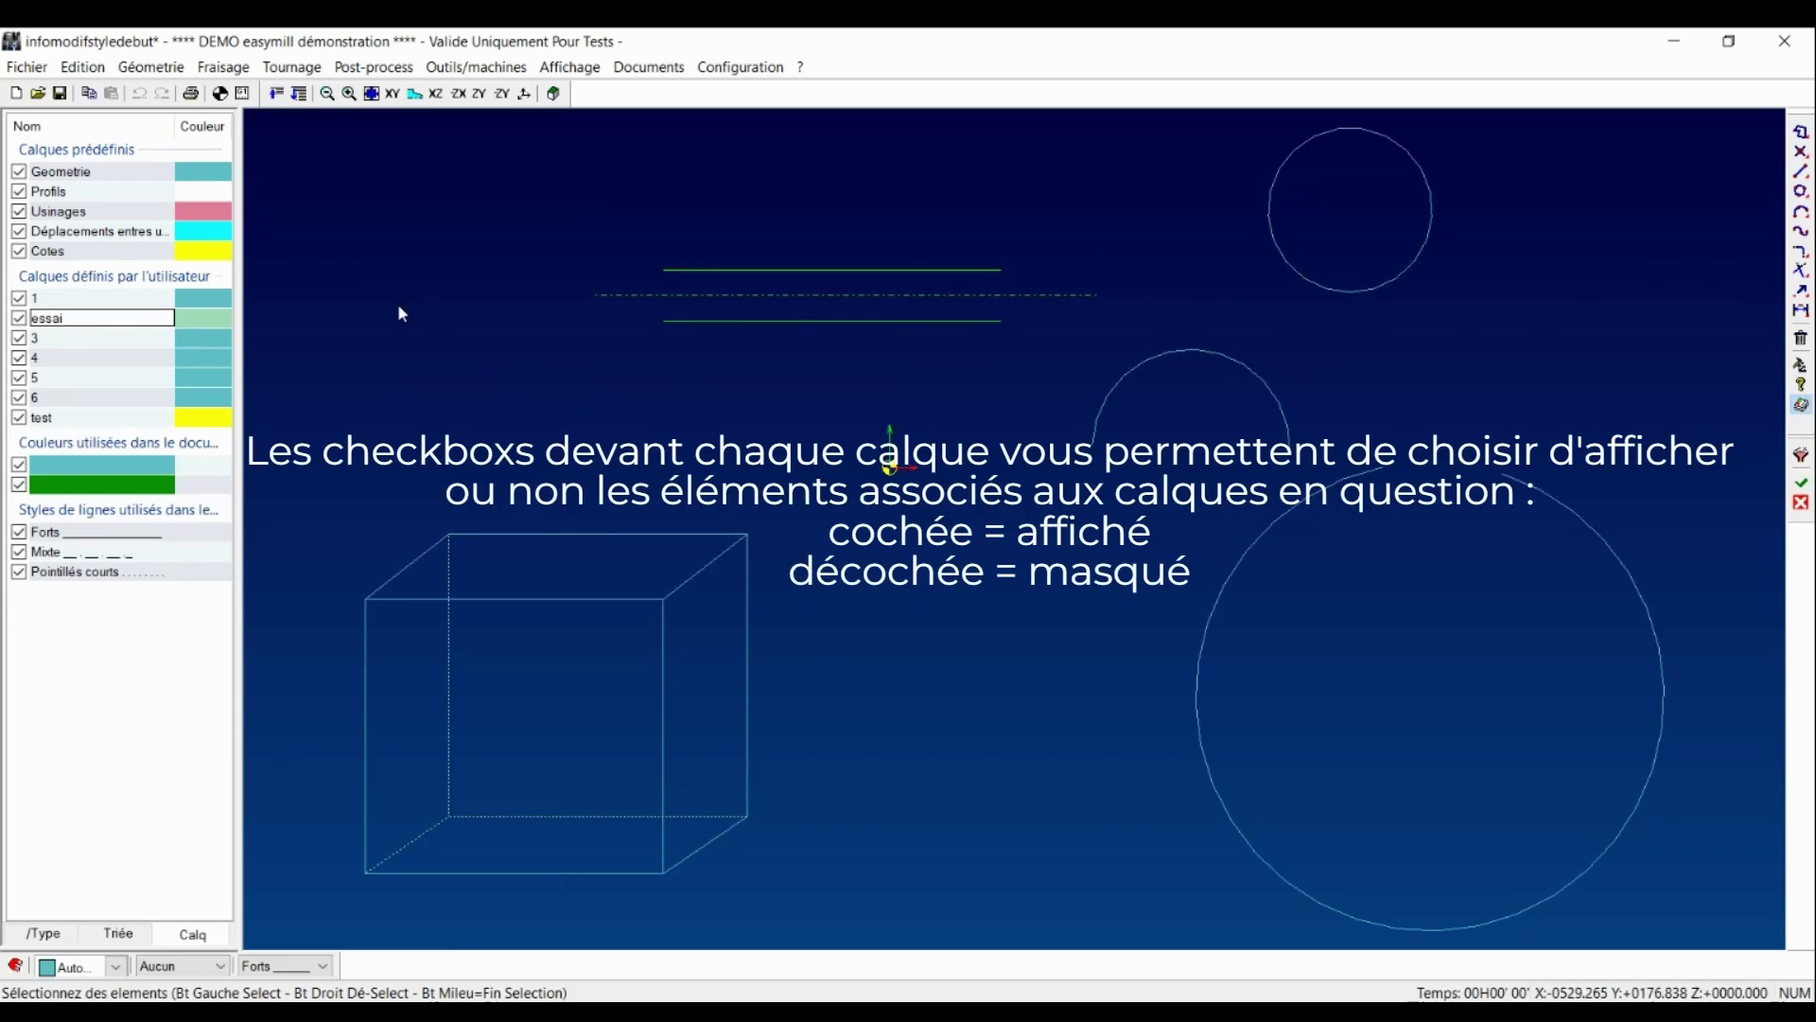
Hide the elements of the essai layer and show them again.
left_click(20, 318)
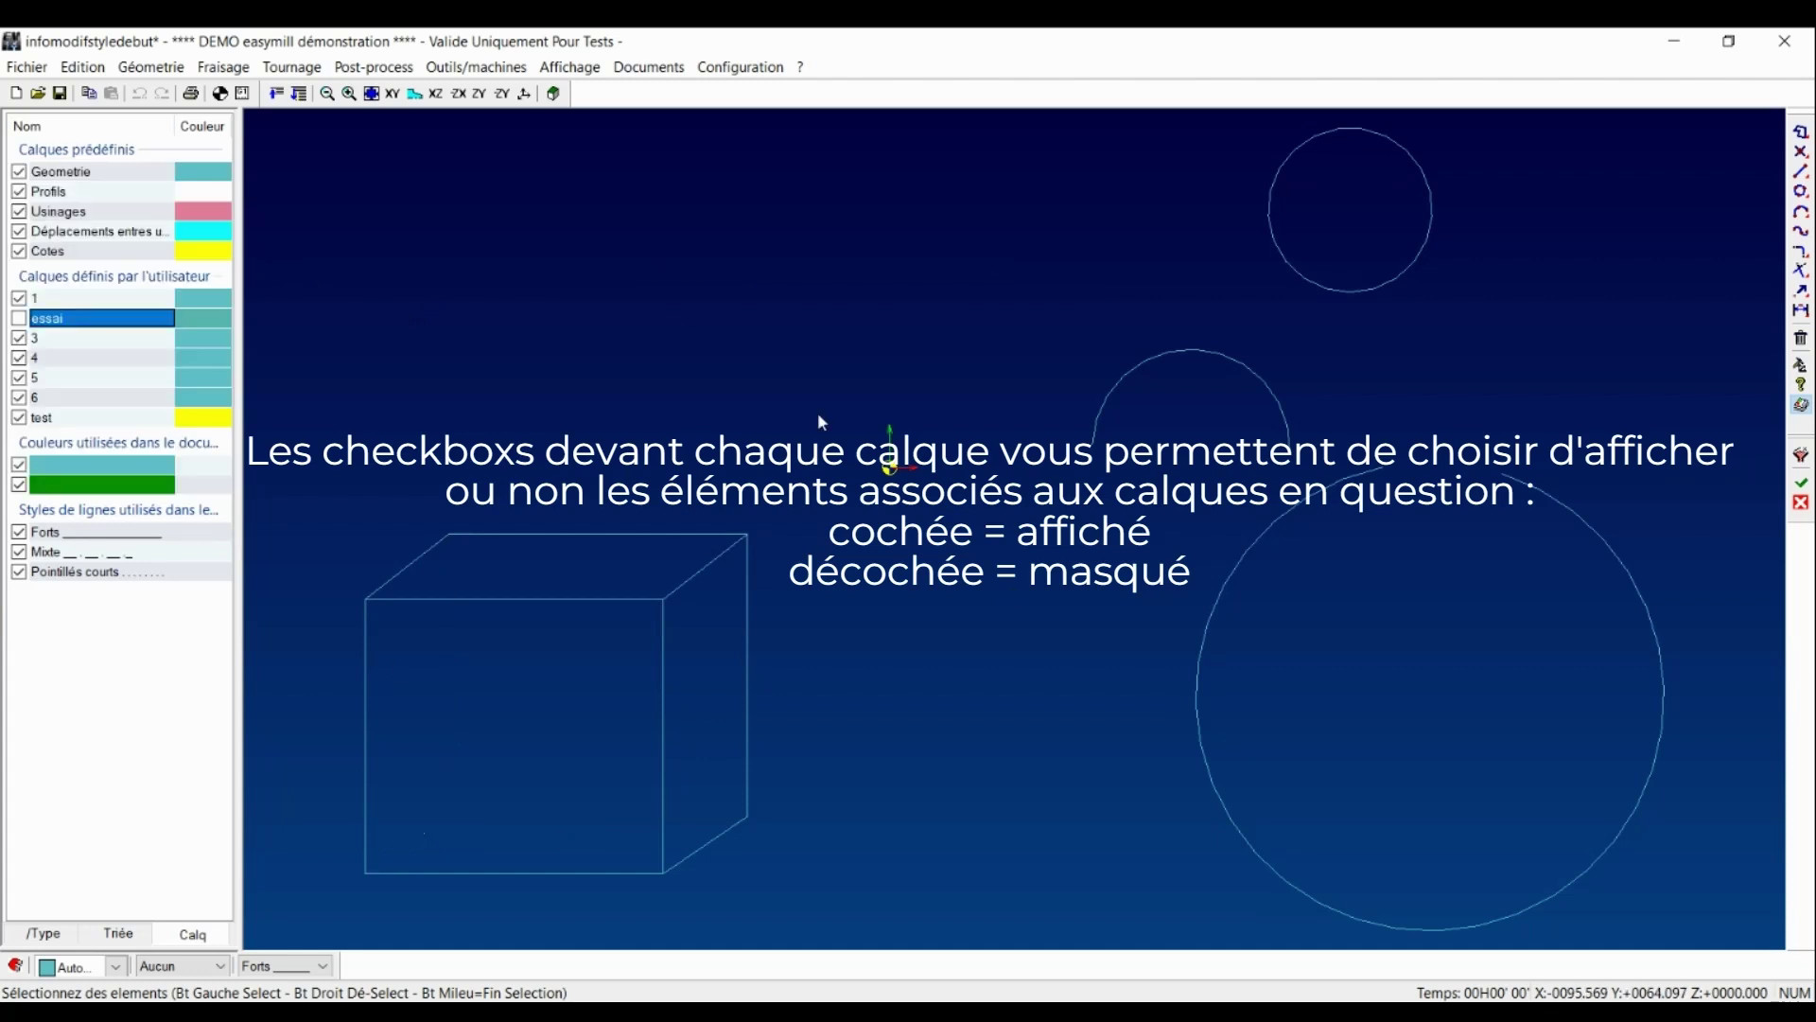
left_click(20, 319)
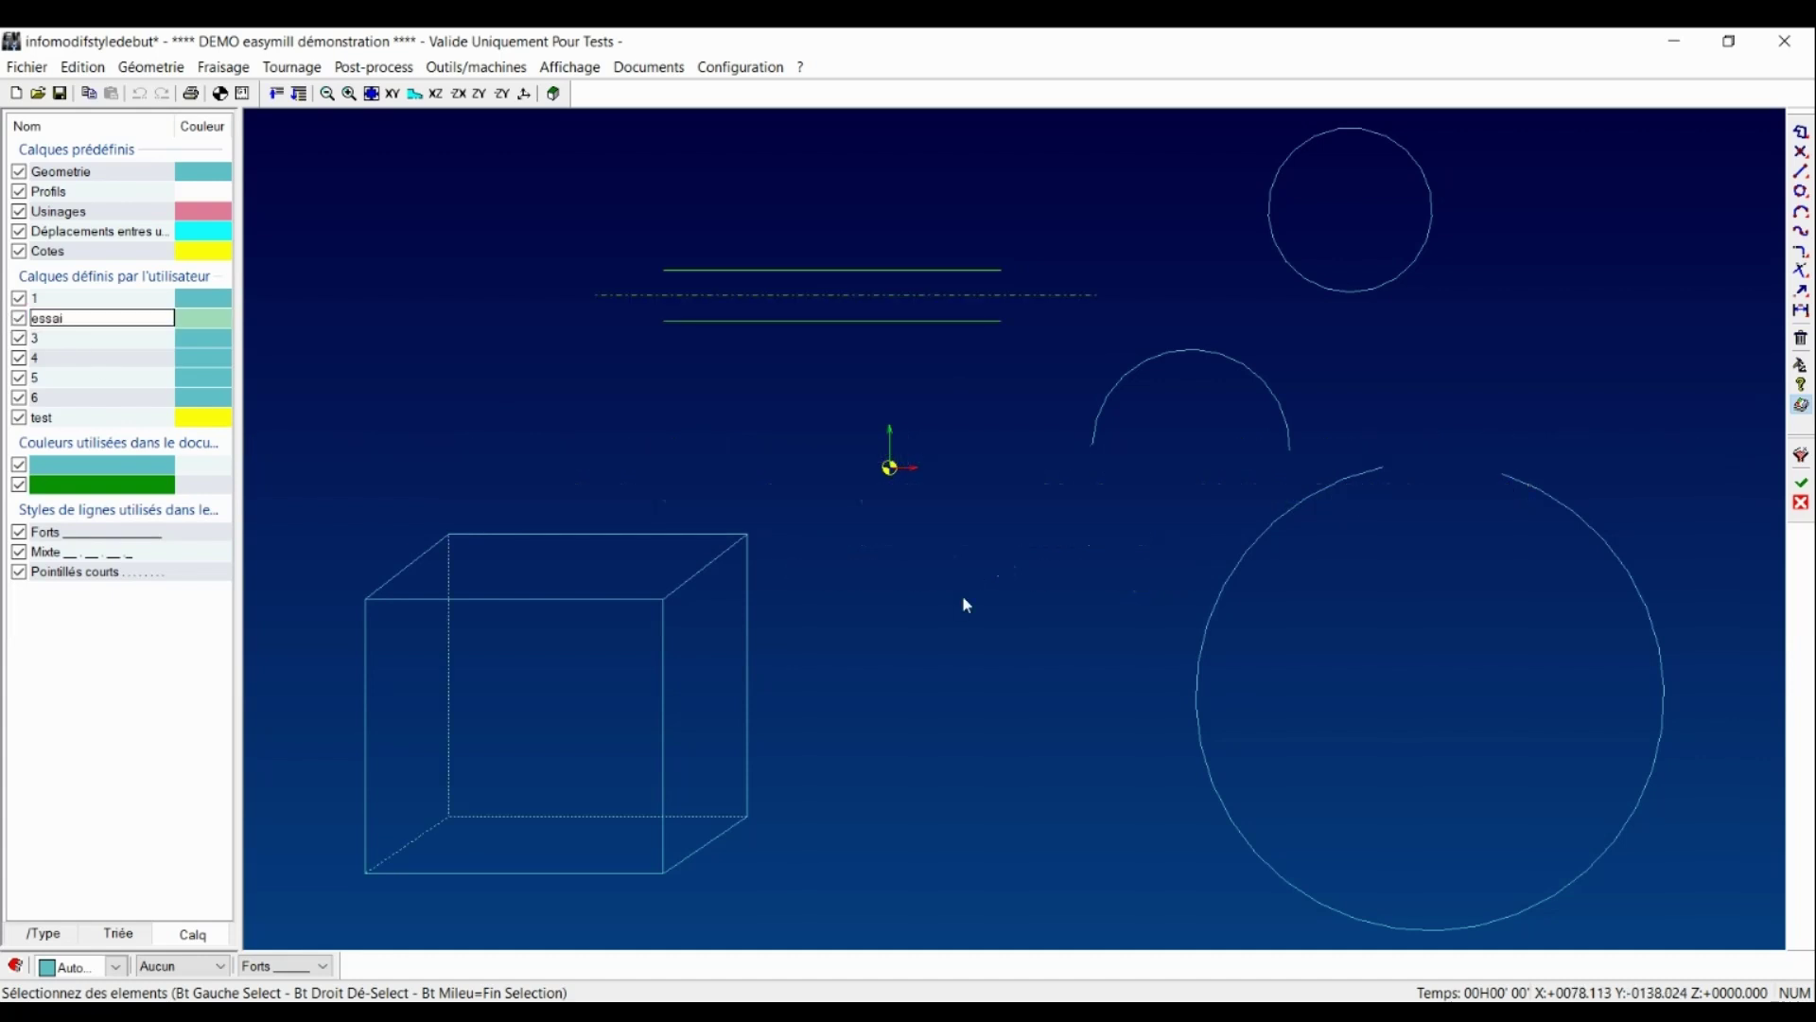